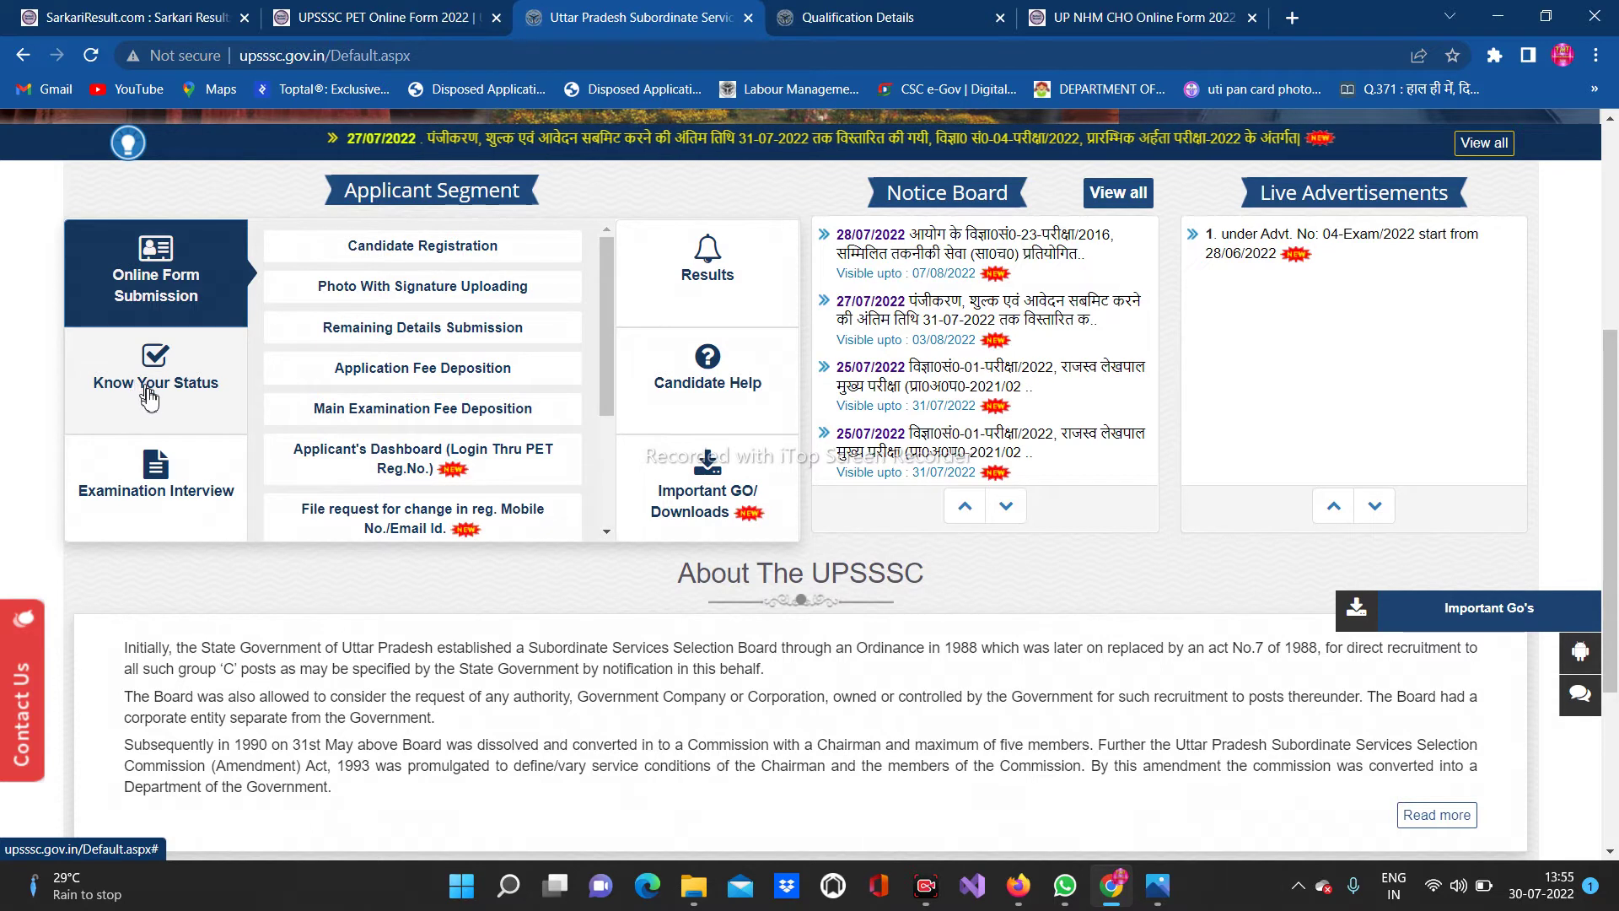
Browse the status and help services, then open 'Know Your Registration Number' under Candidate Help
left_click(153, 398)
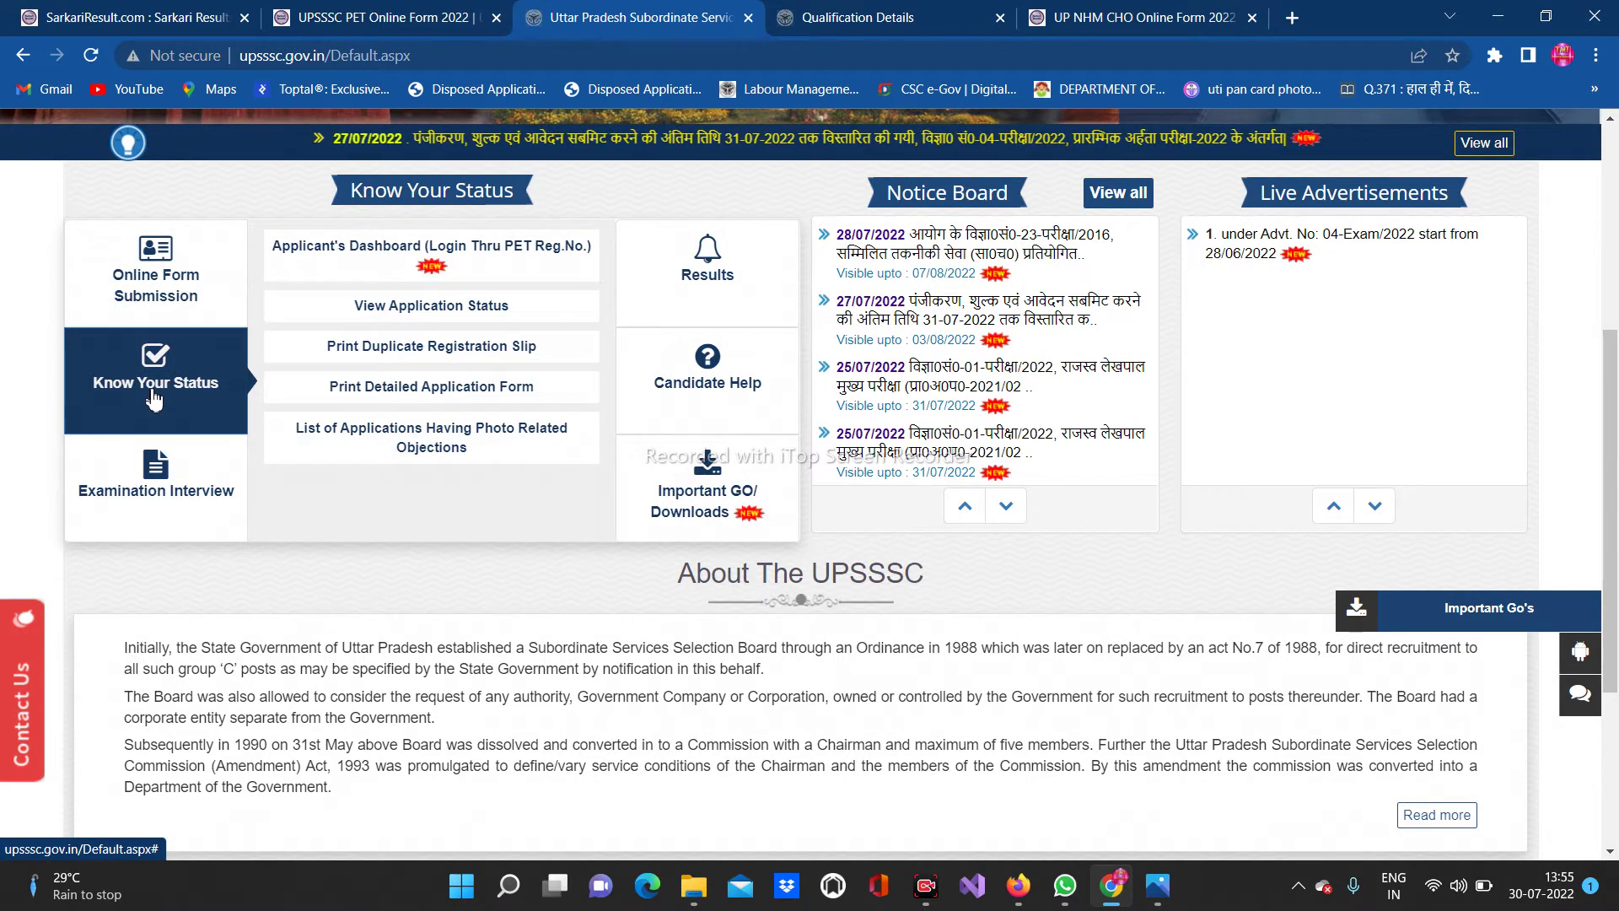
left_click(408, 360)
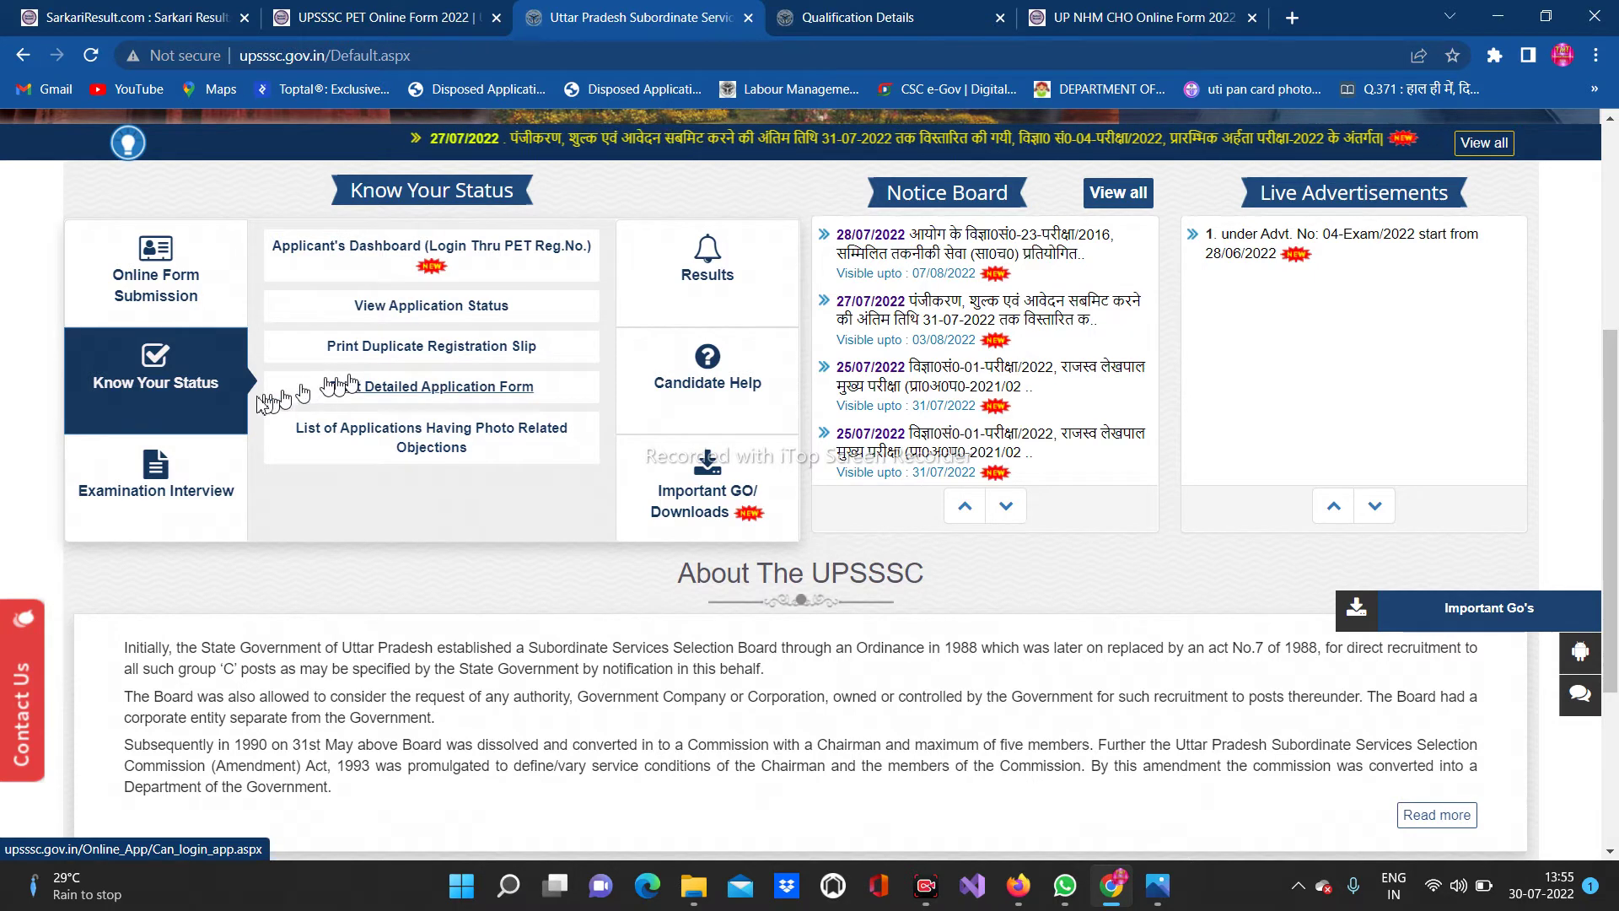
left_click(156, 278)
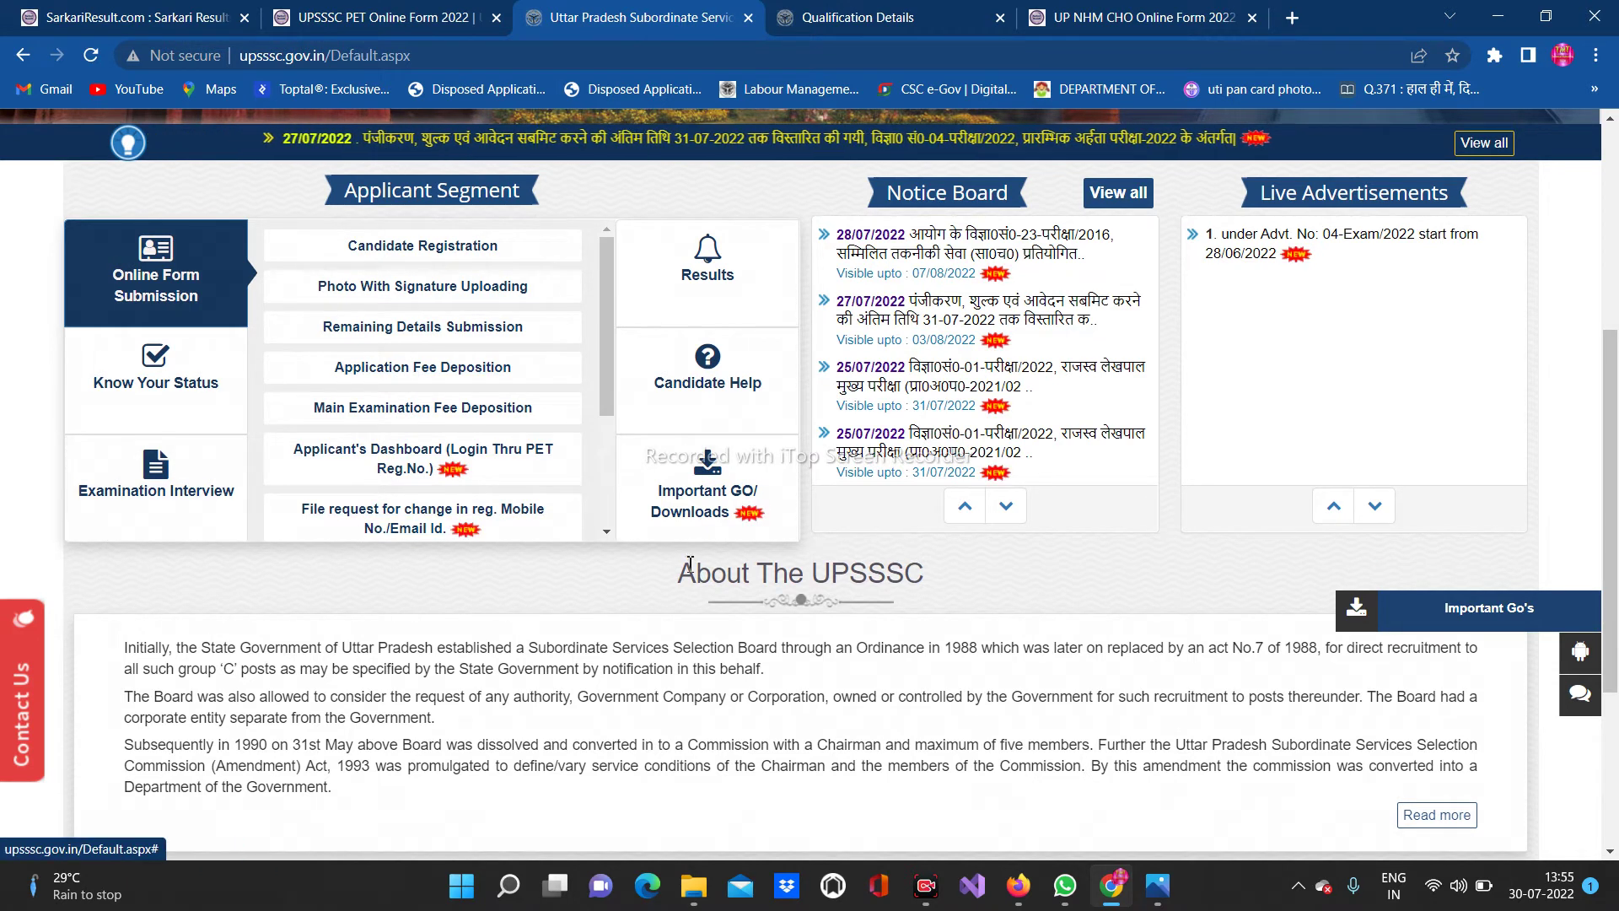
scroll(641, 582, "up", 2)
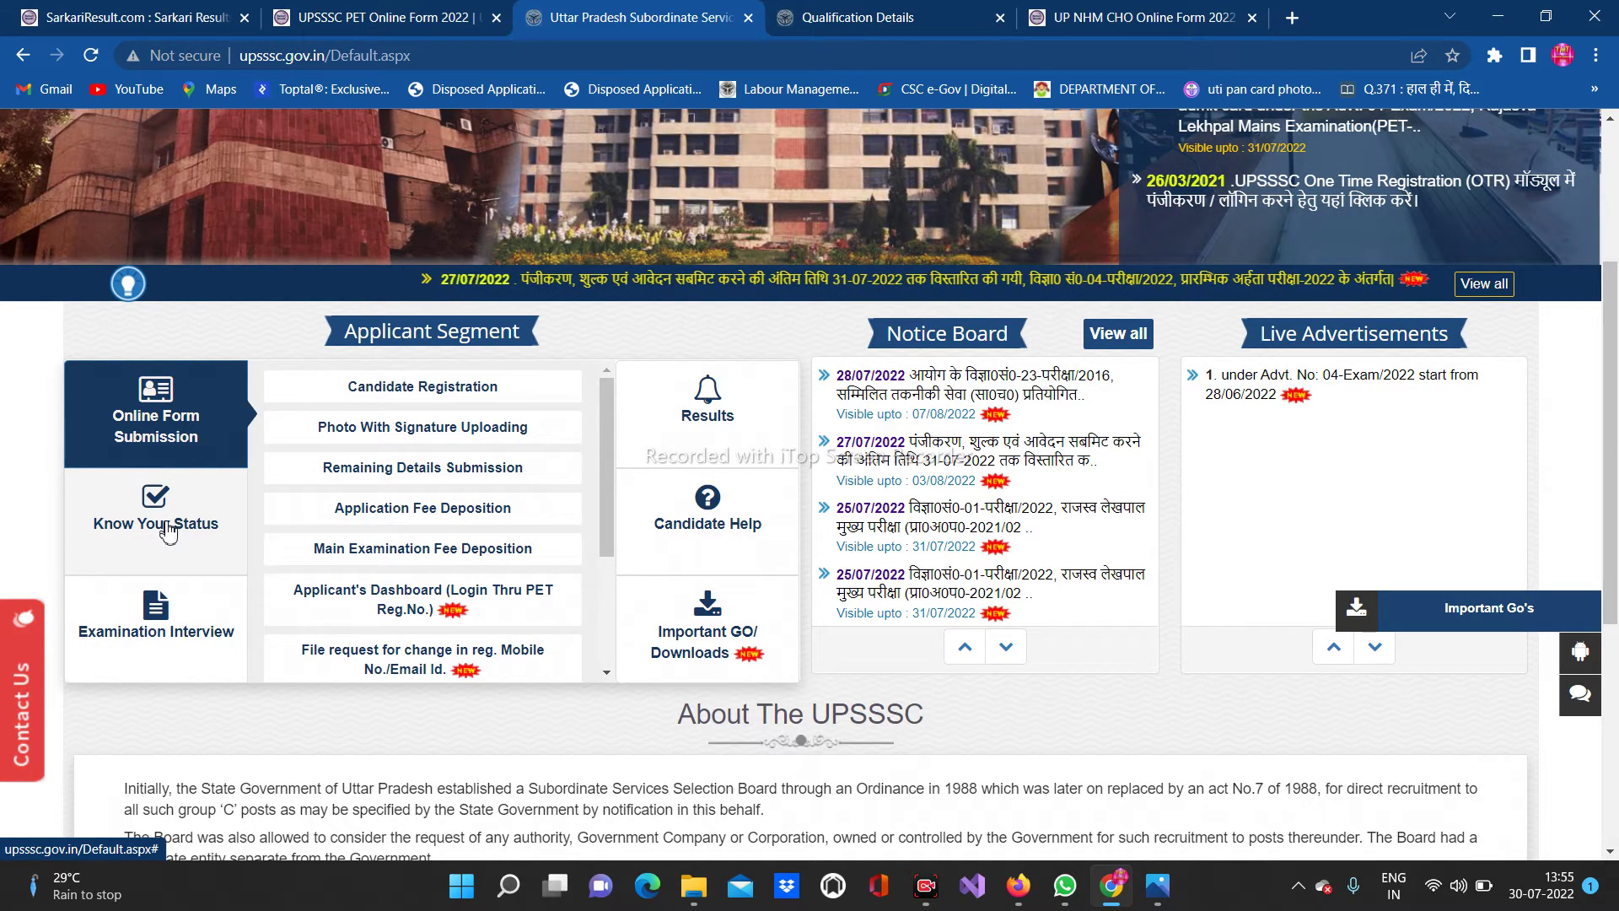
left_click(739, 529)
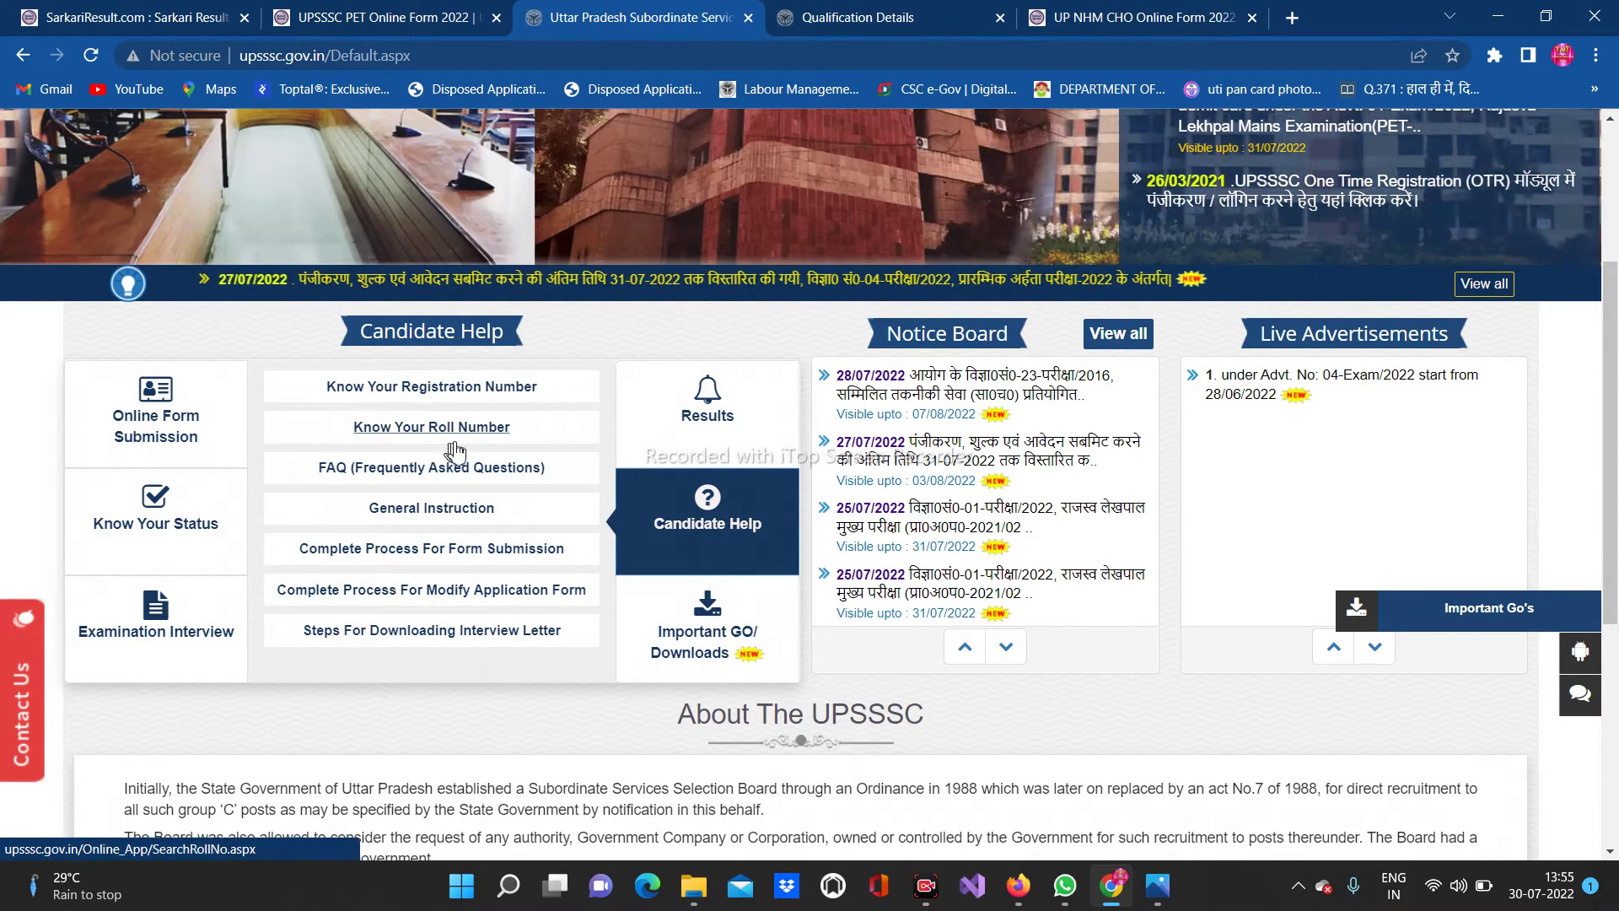
left_click(448, 388)
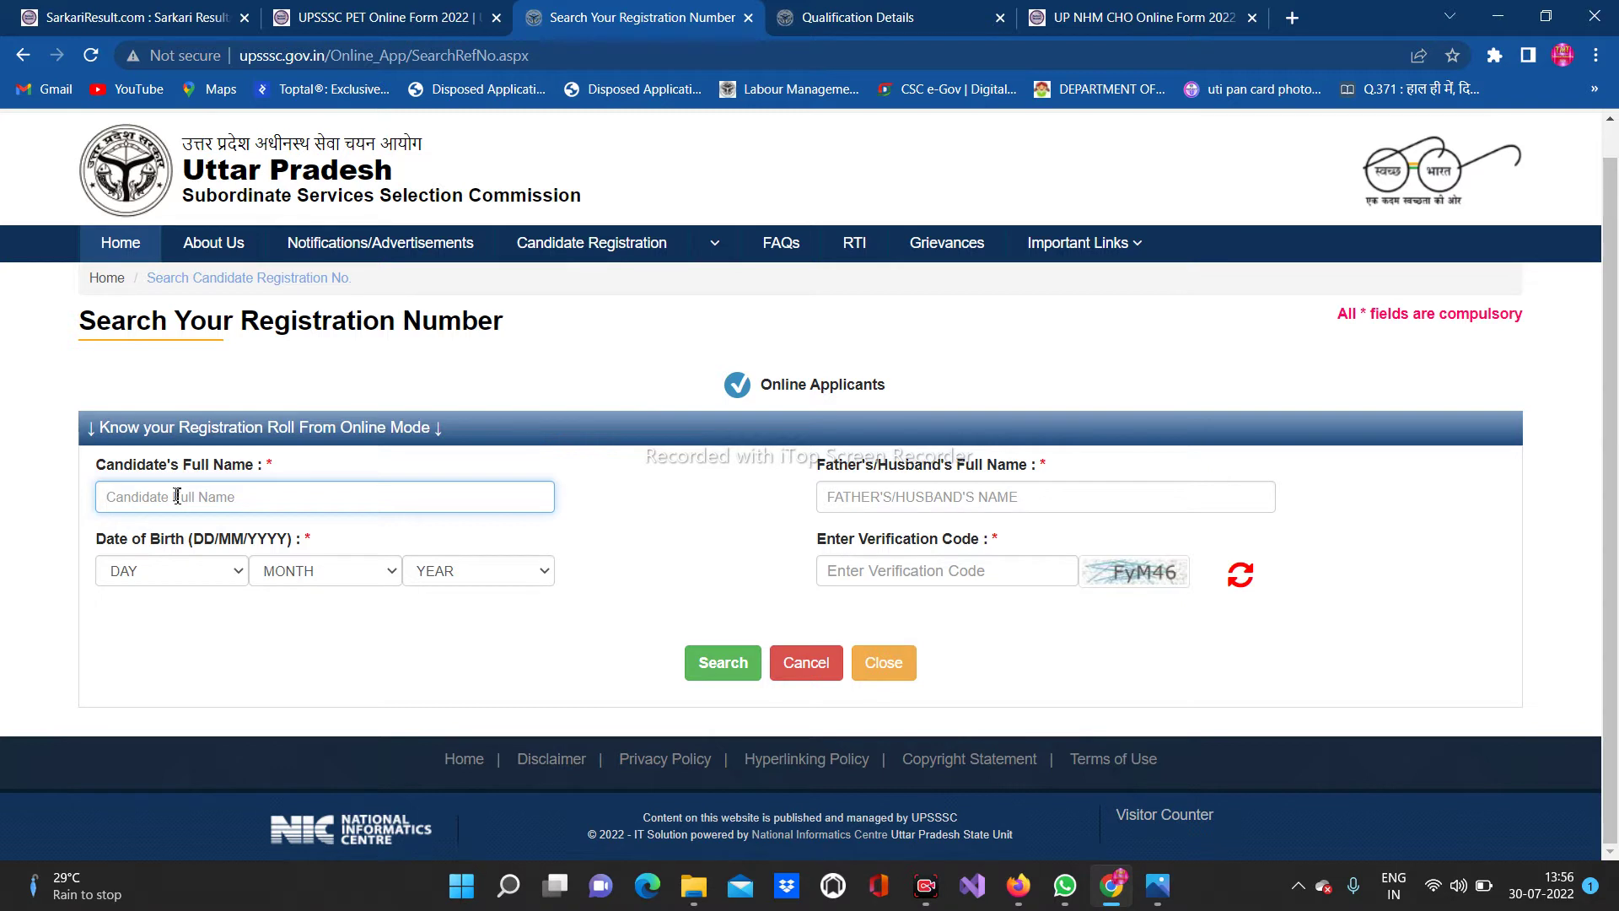
Enter the candidate's full name and the father's or husband's name
type("K")
left_click(843, 501)
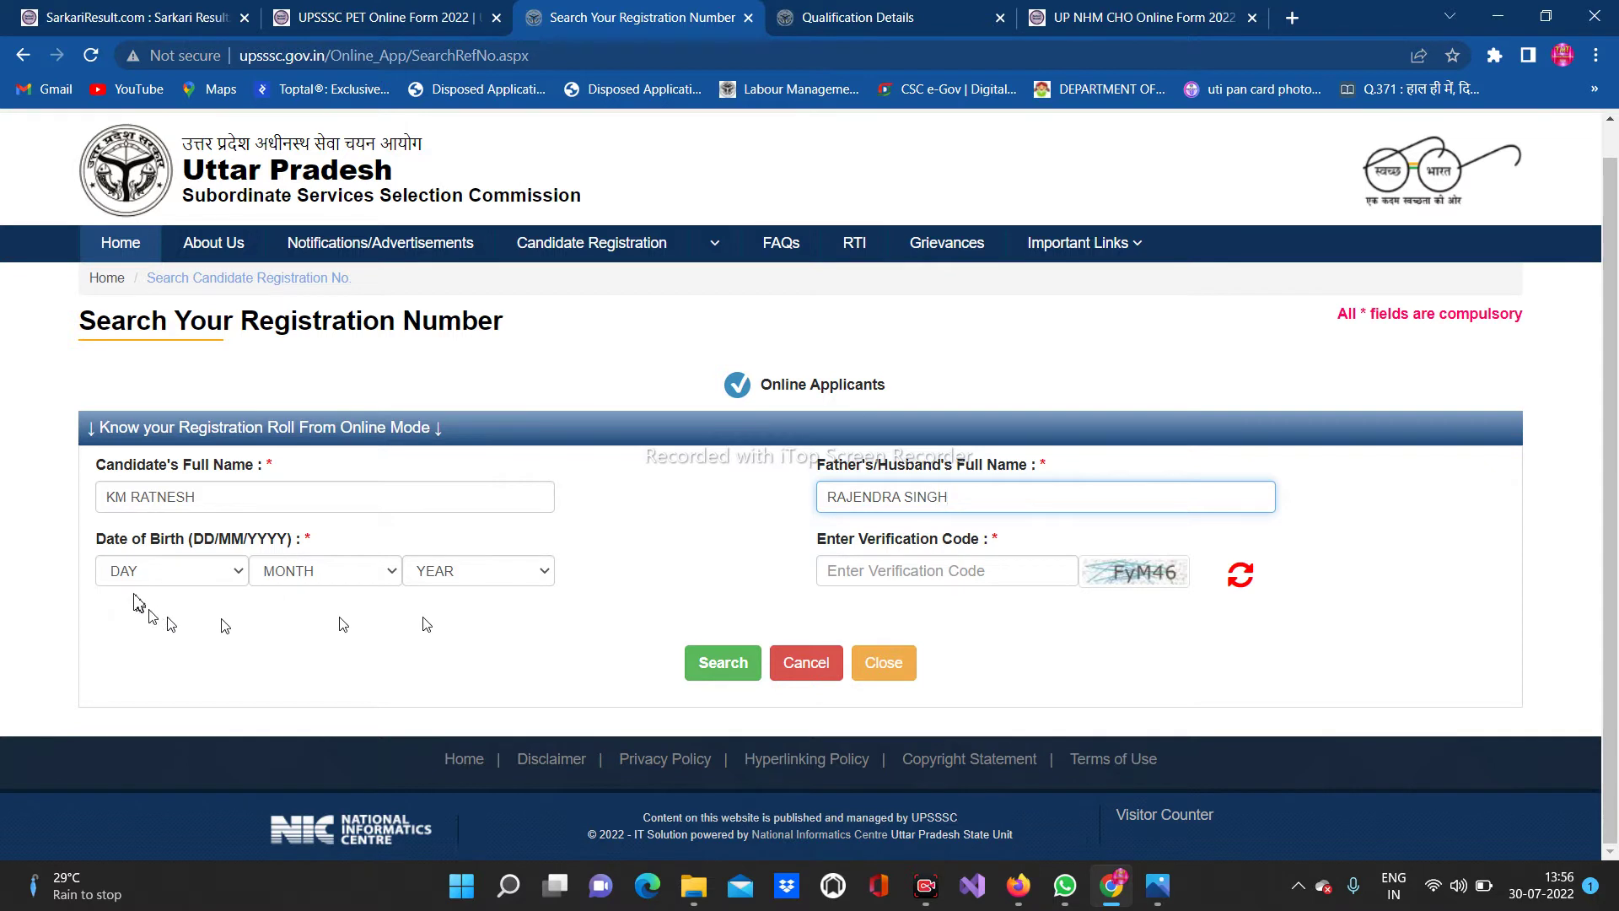
left_click(152, 572)
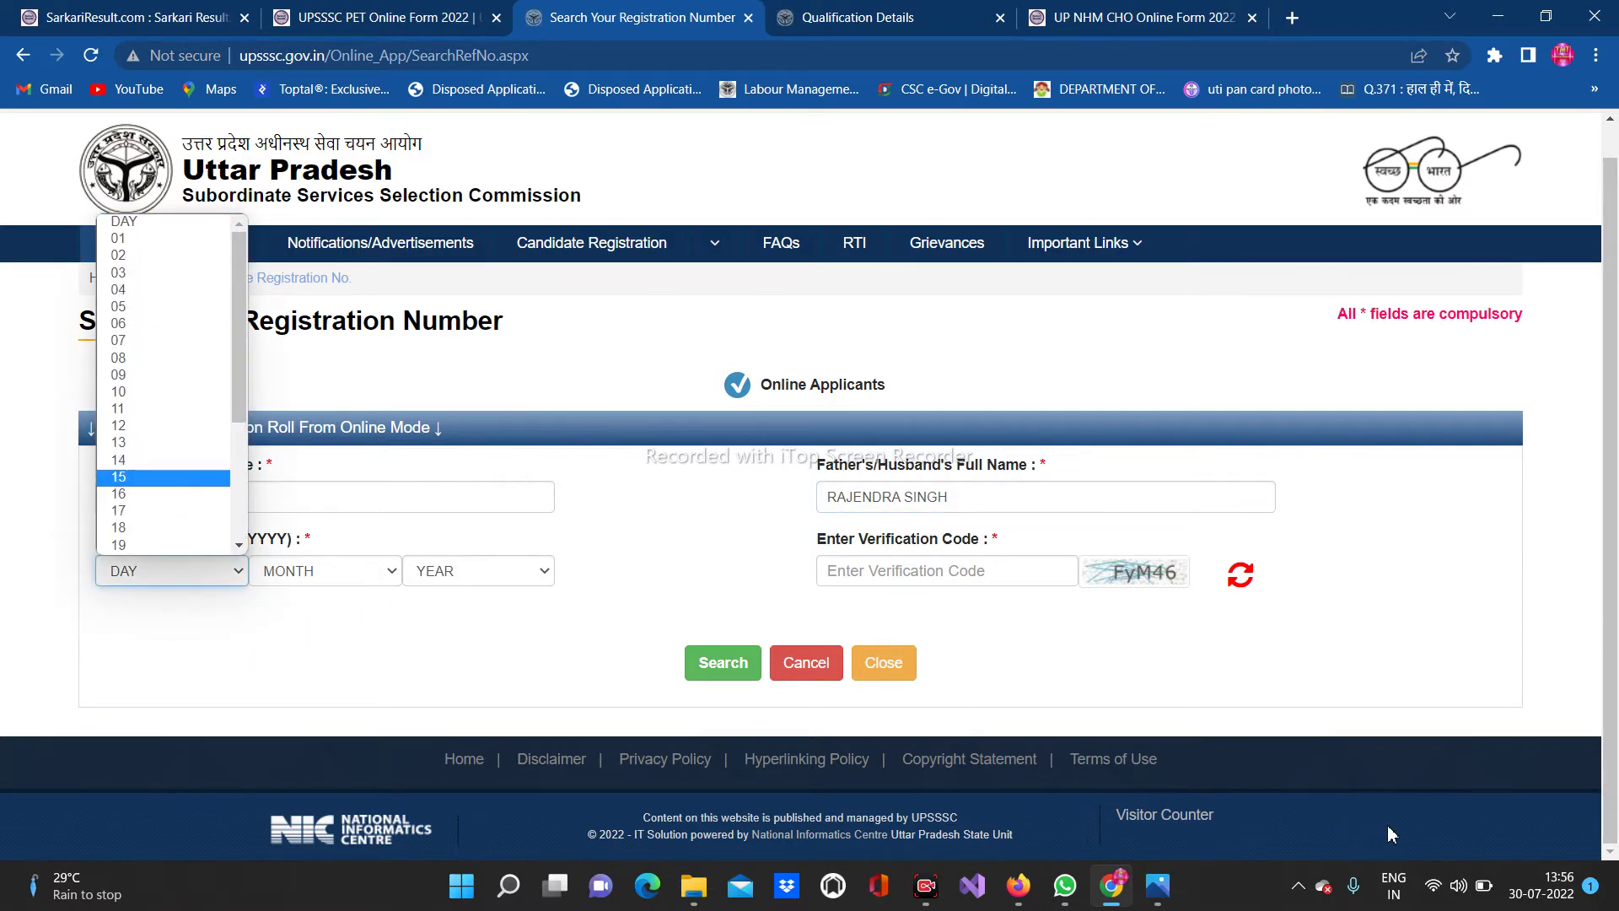
key("Return")
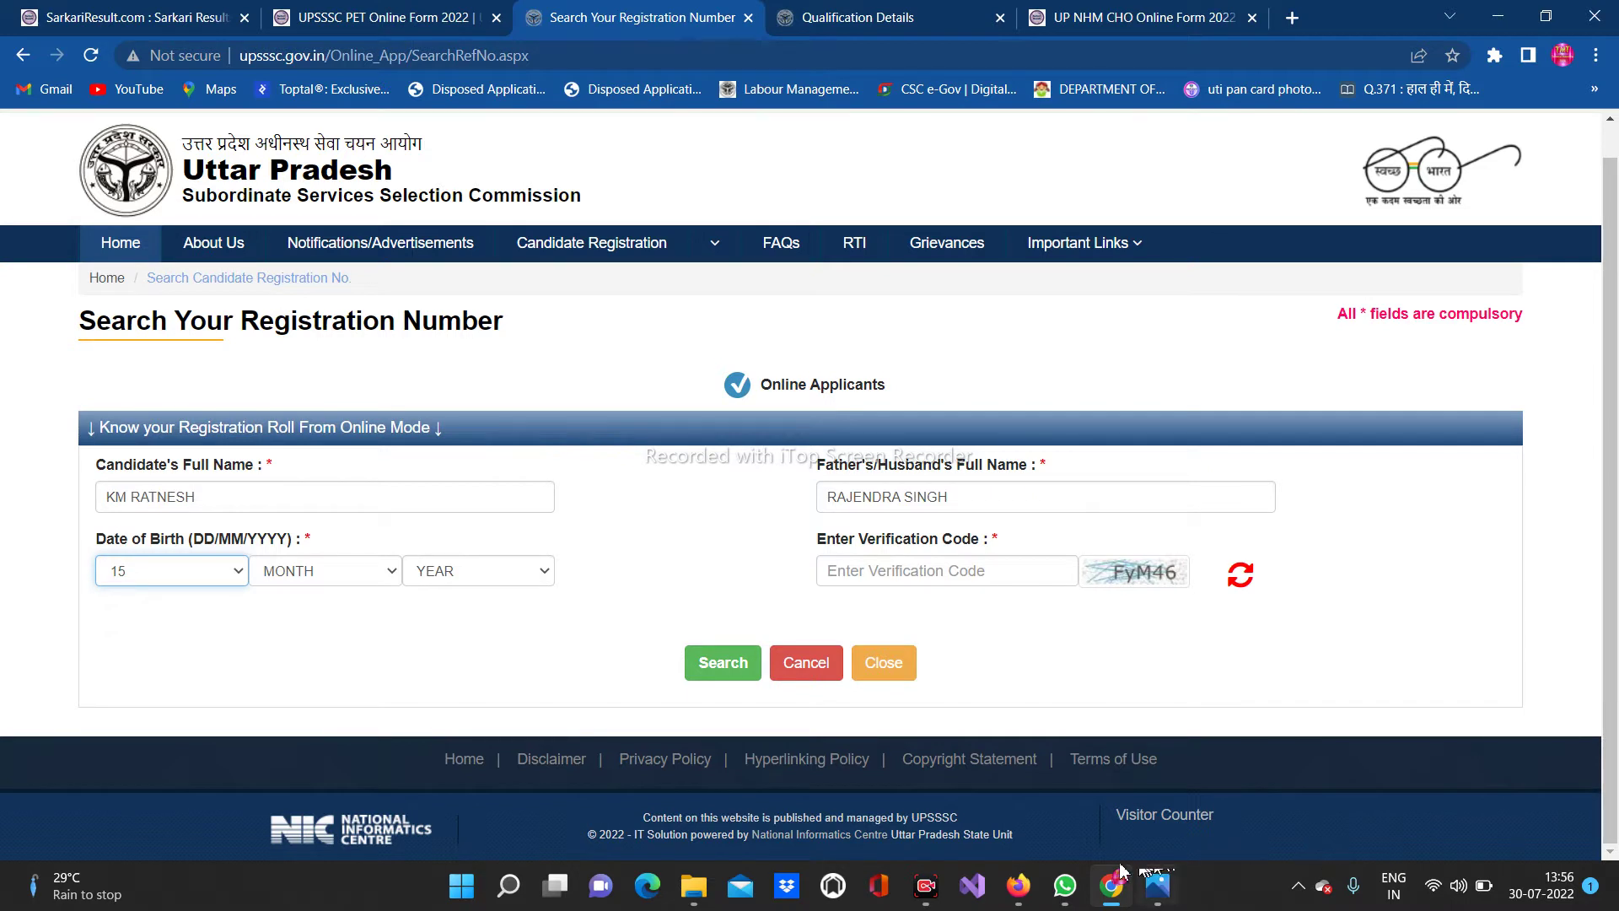
left_click(351, 570)
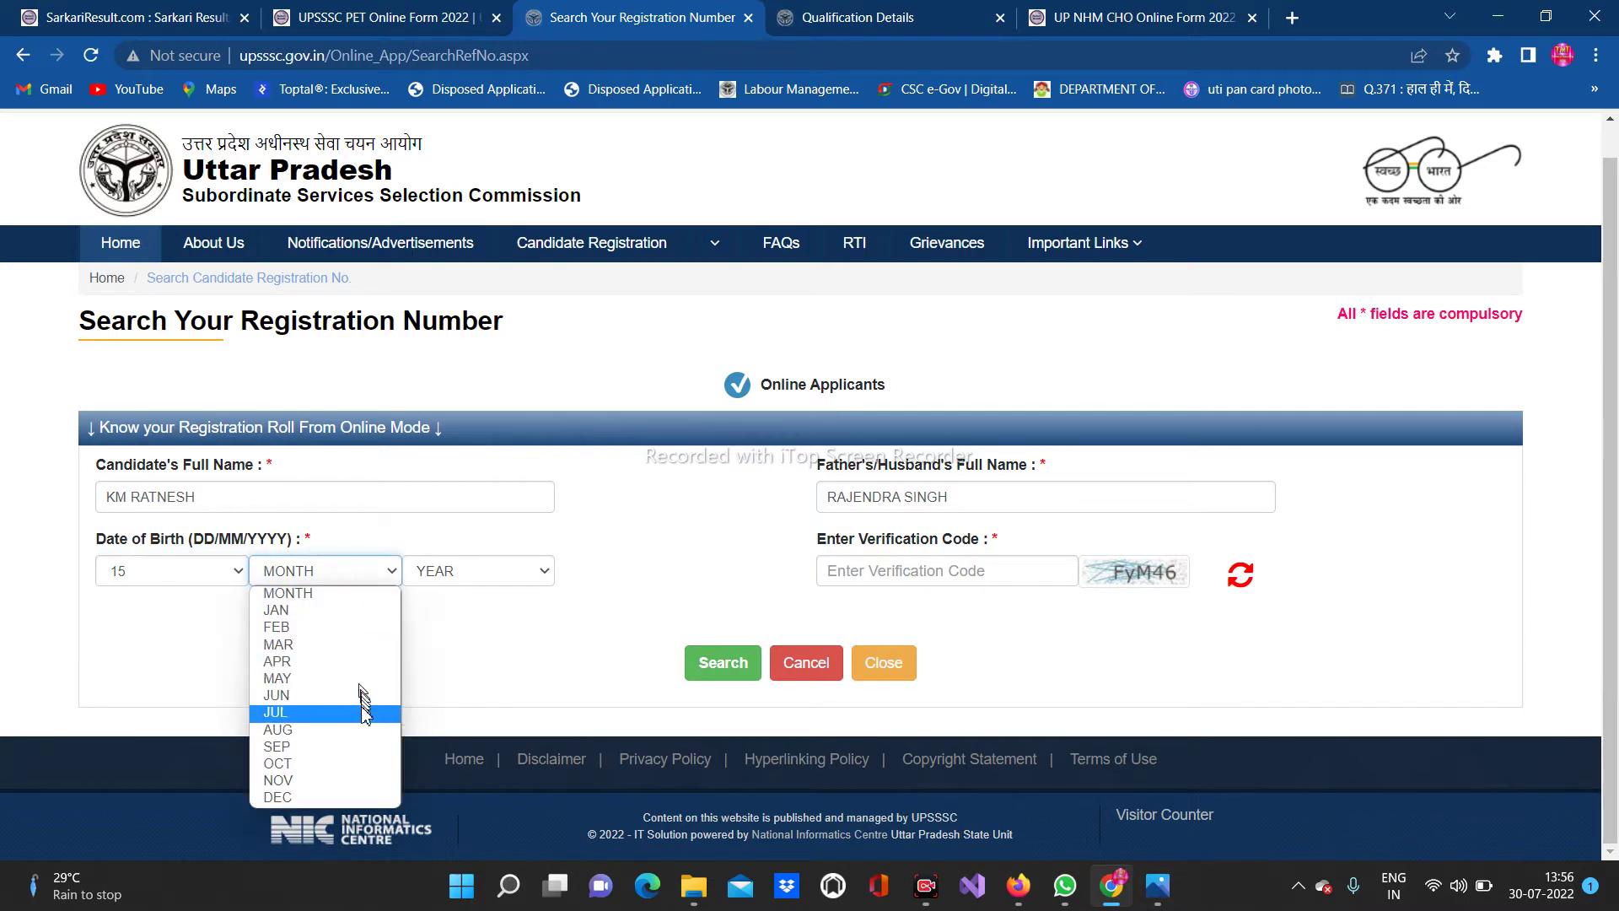
left_click(353, 729)
left_click(472, 573)
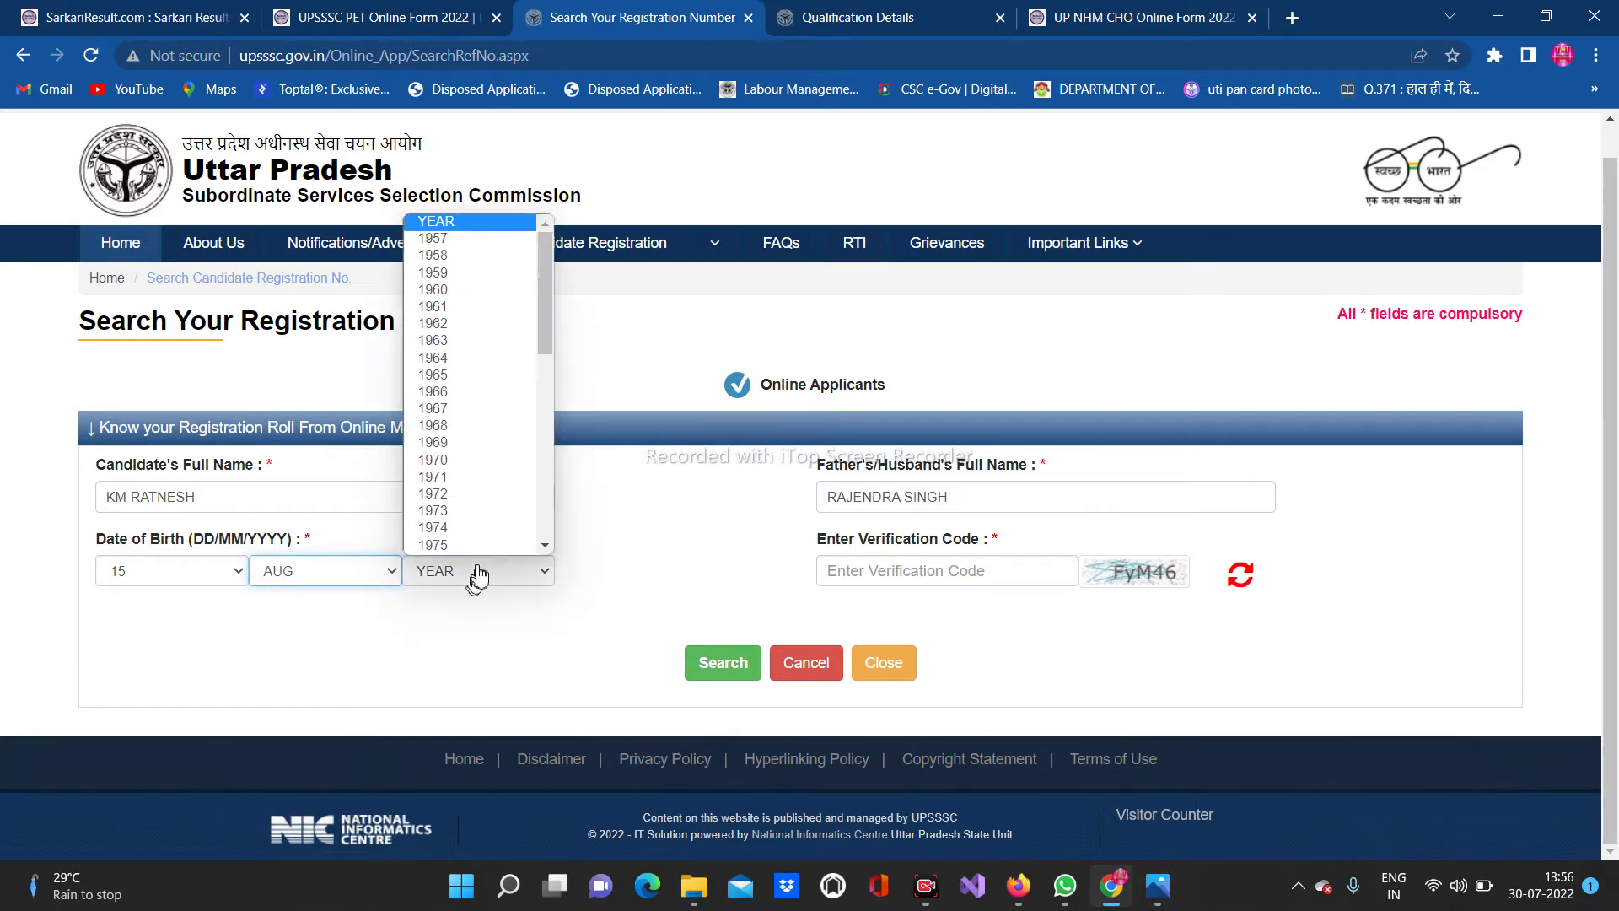
scroll(502, 361, "down", 5)
scroll(530, 498, "up", 3)
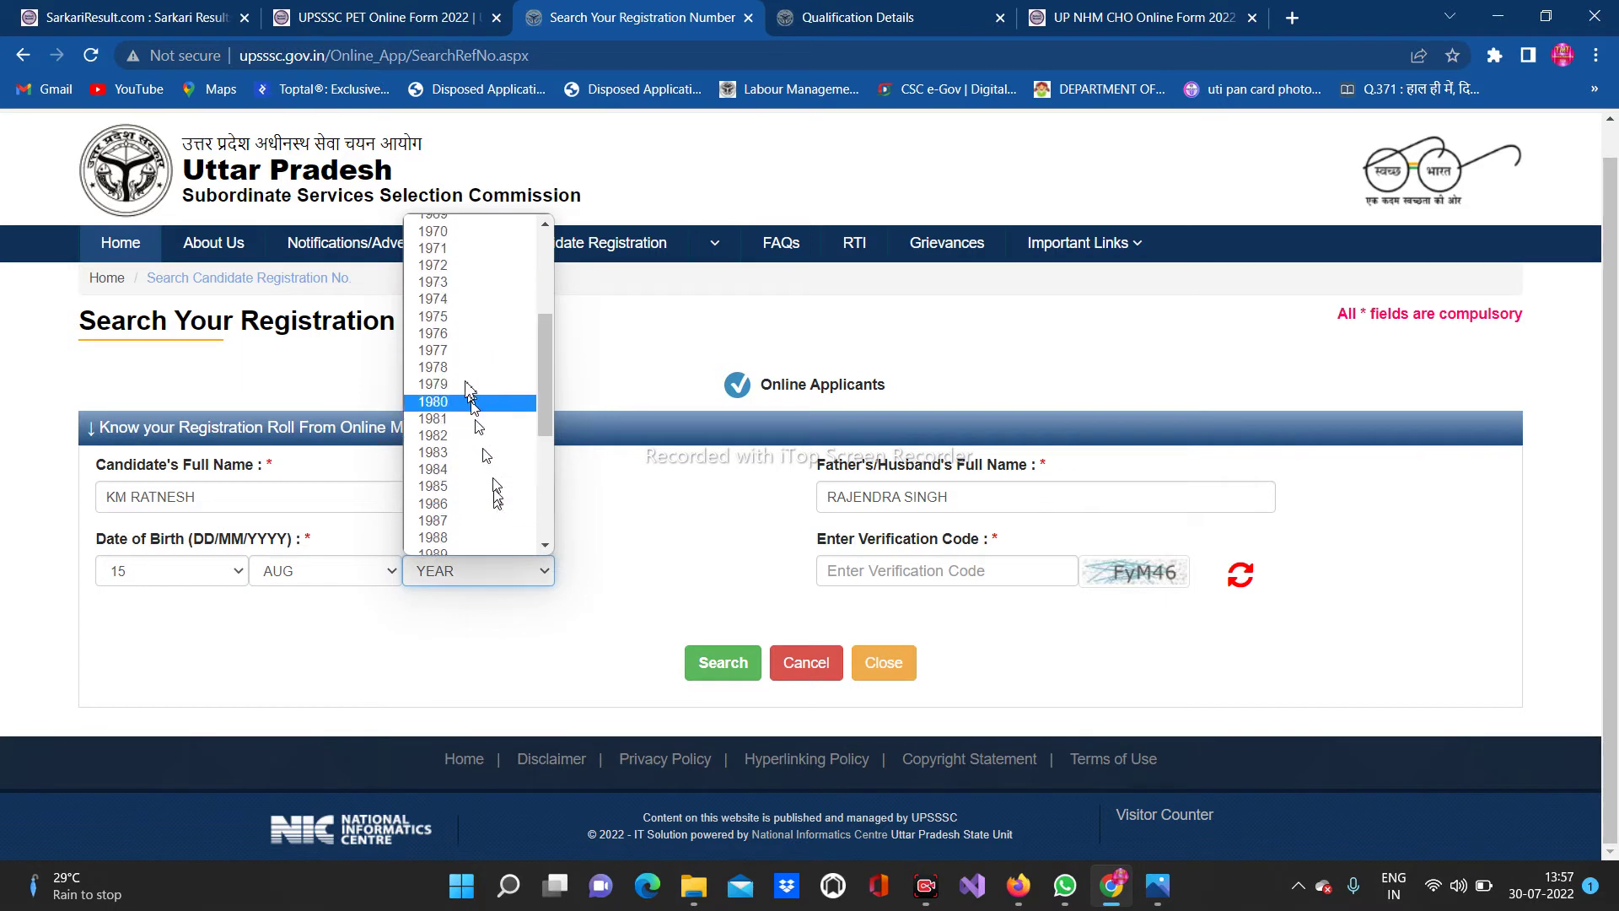
scroll(472, 396, "down", 5)
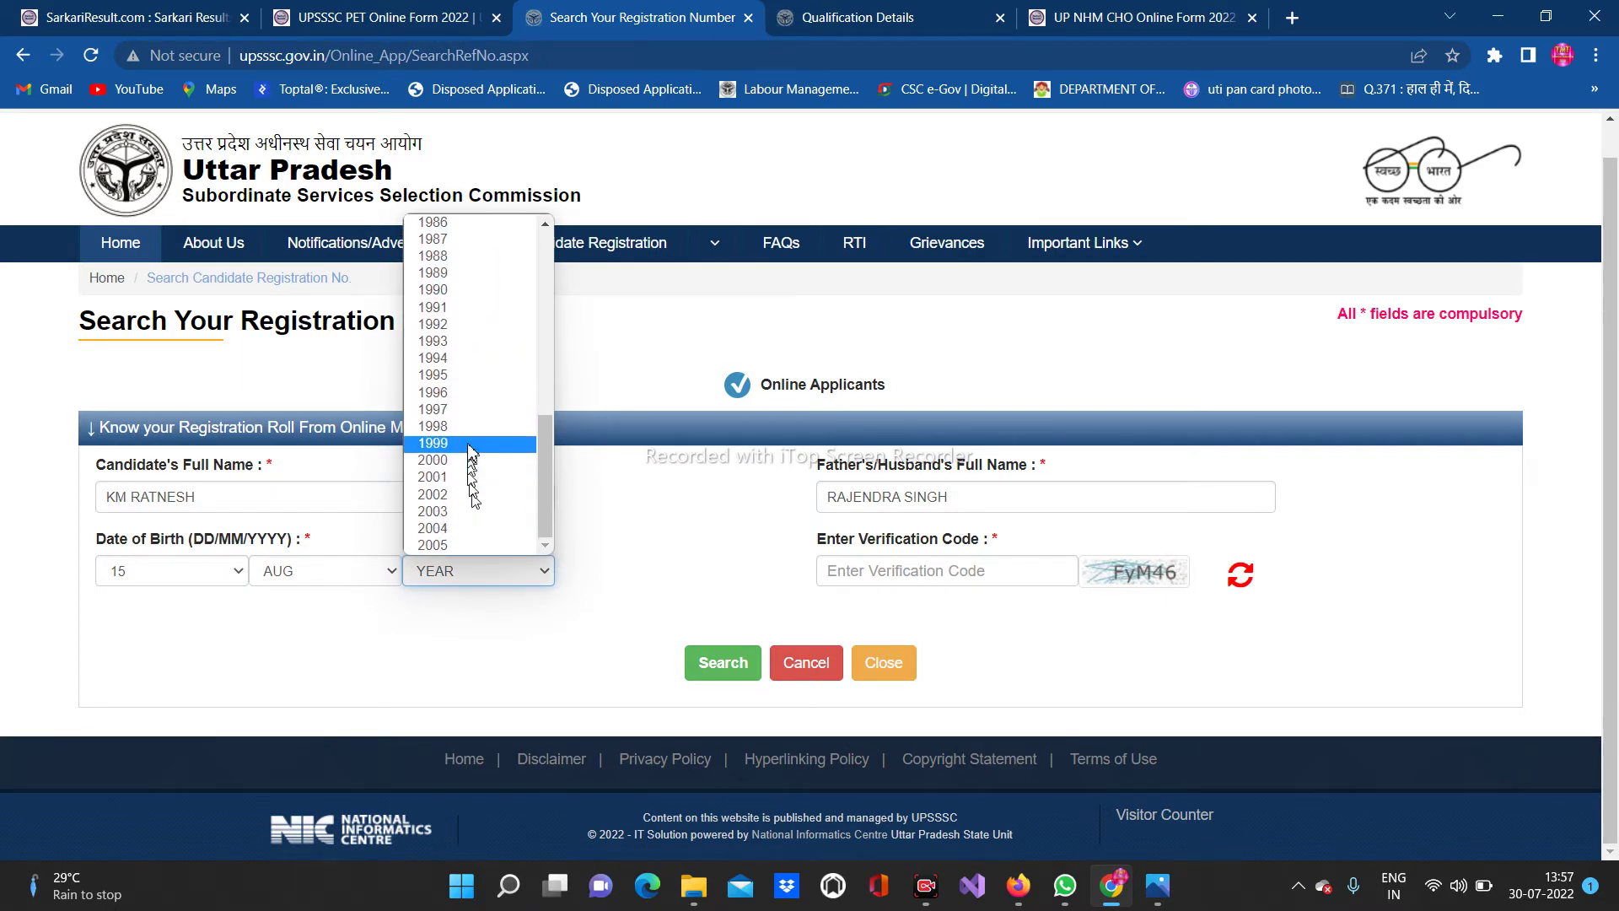
left_click(465, 392)
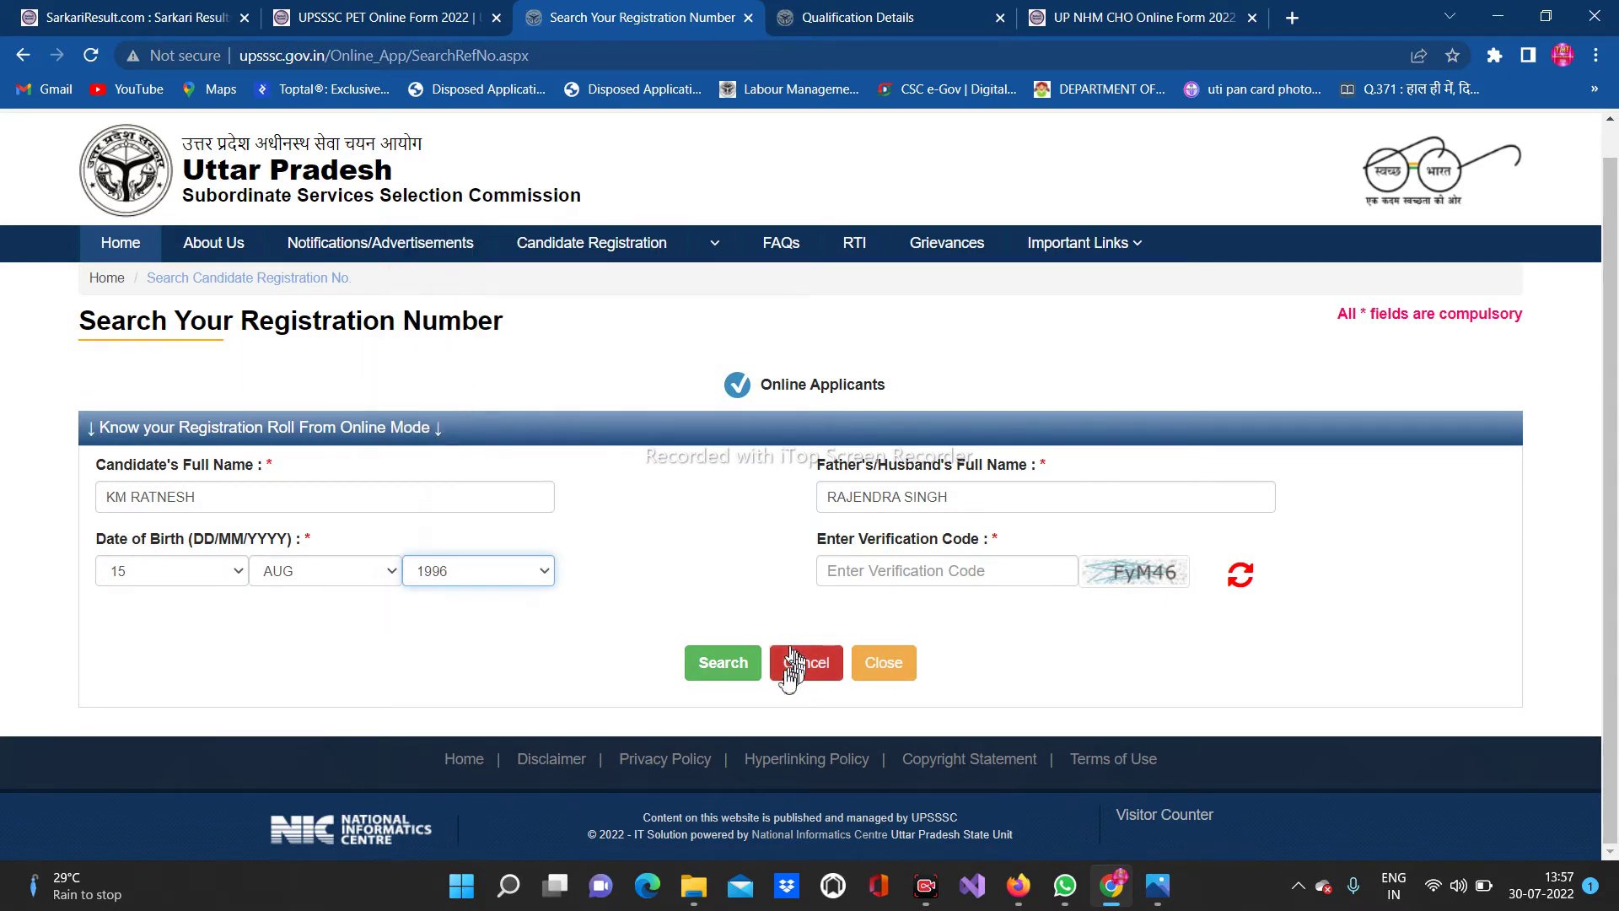
left_click(877, 577)
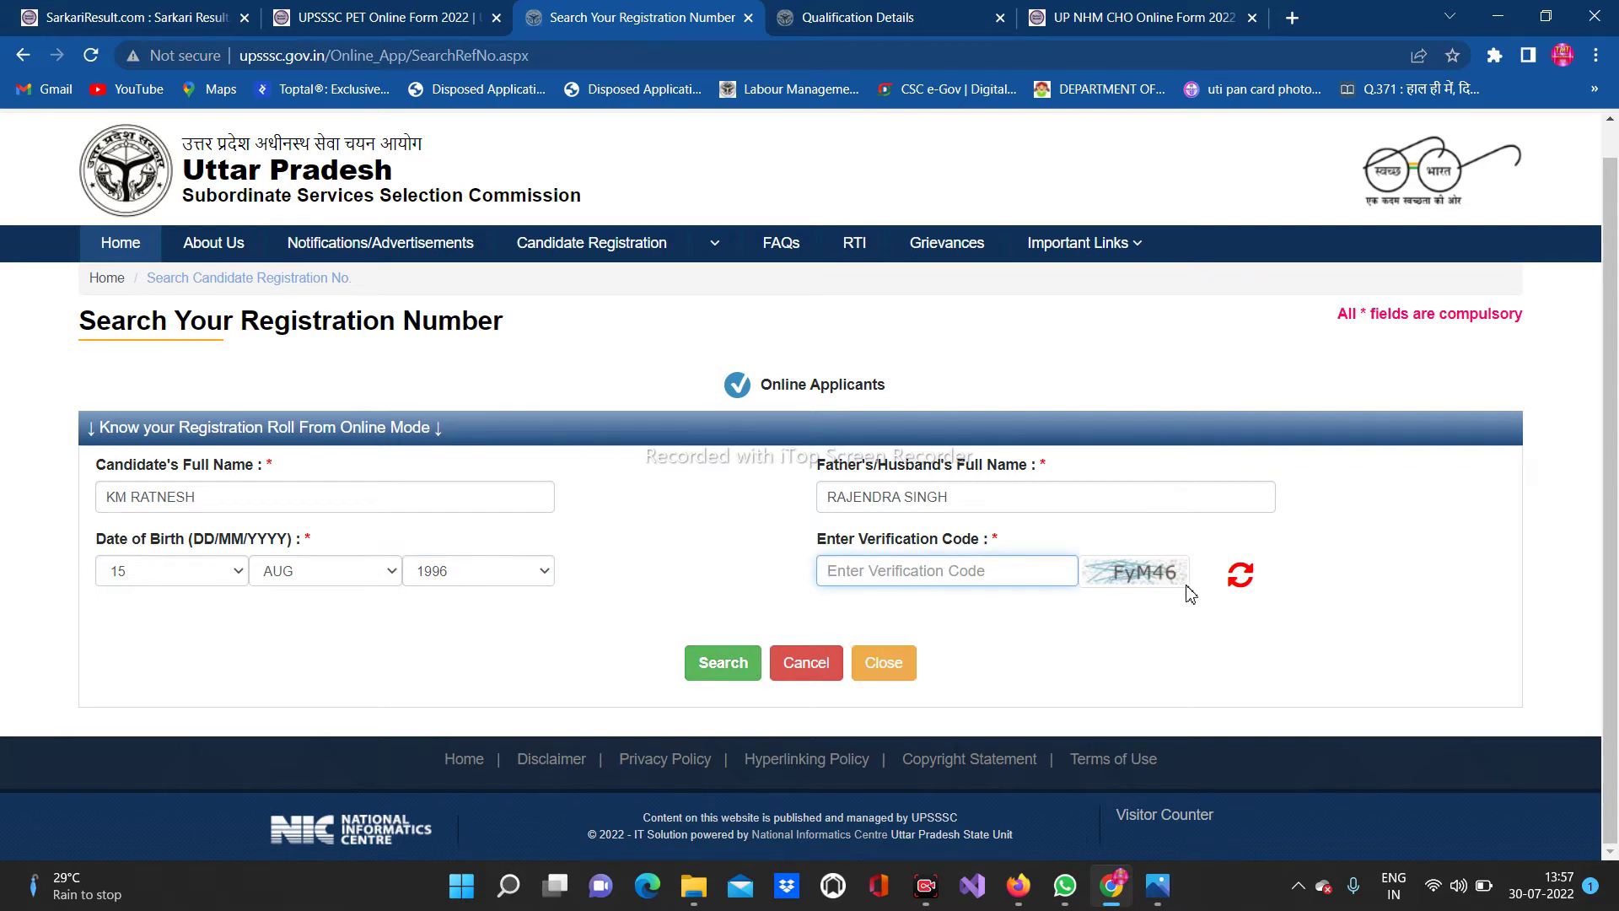
type("FyM46")
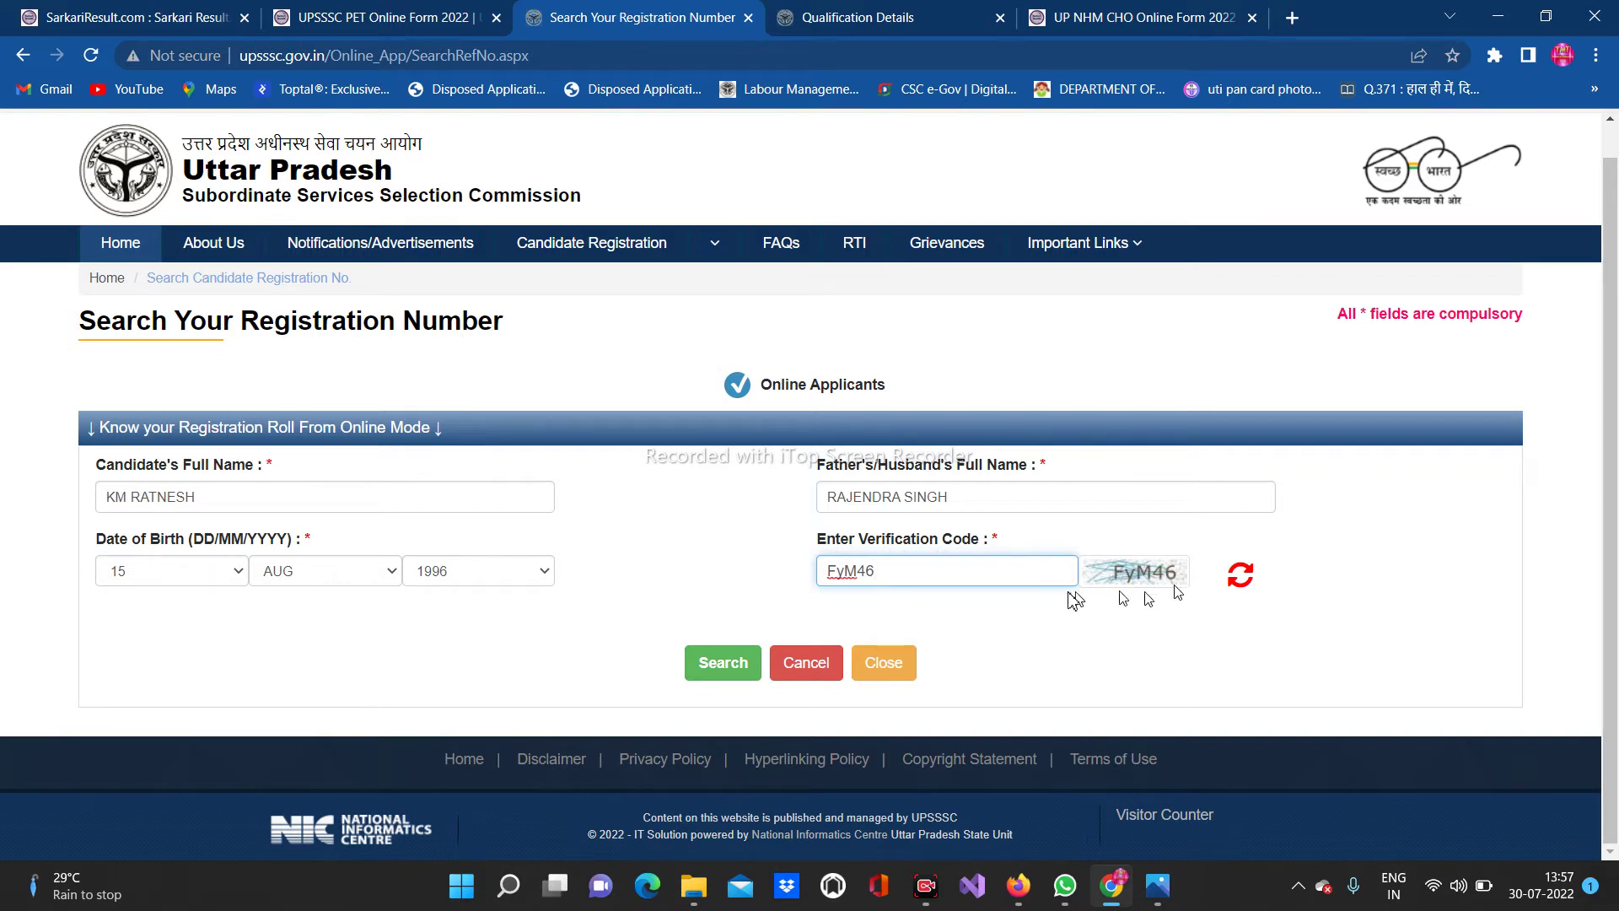
Run the registration number search, then return to the UPSSSC home page
left_click(745, 662)
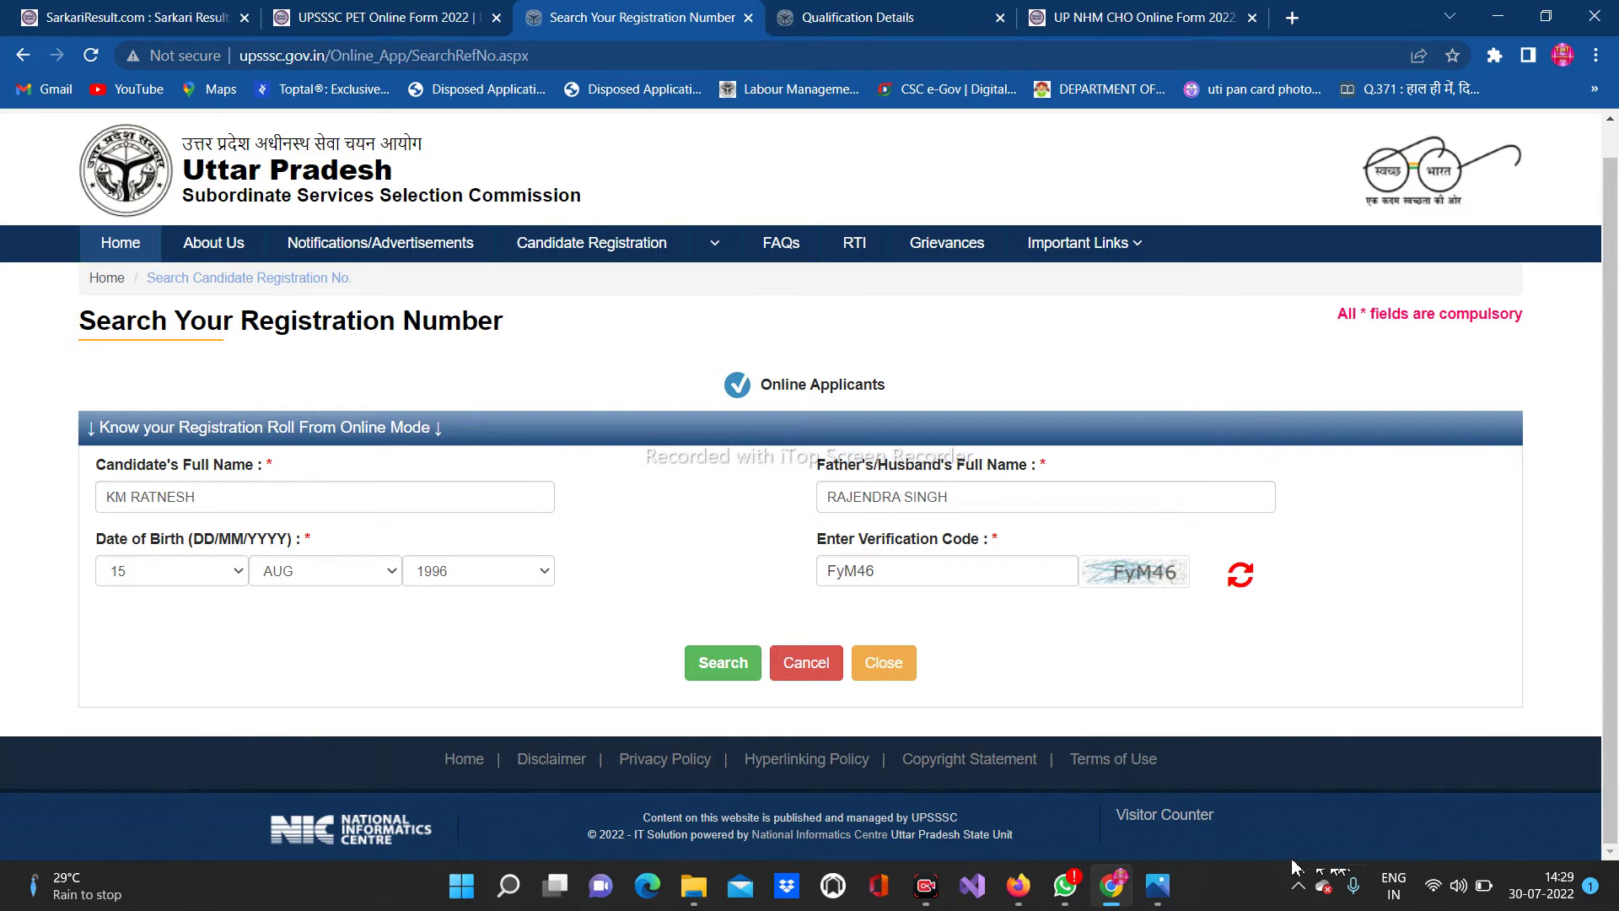
left_click(125, 246)
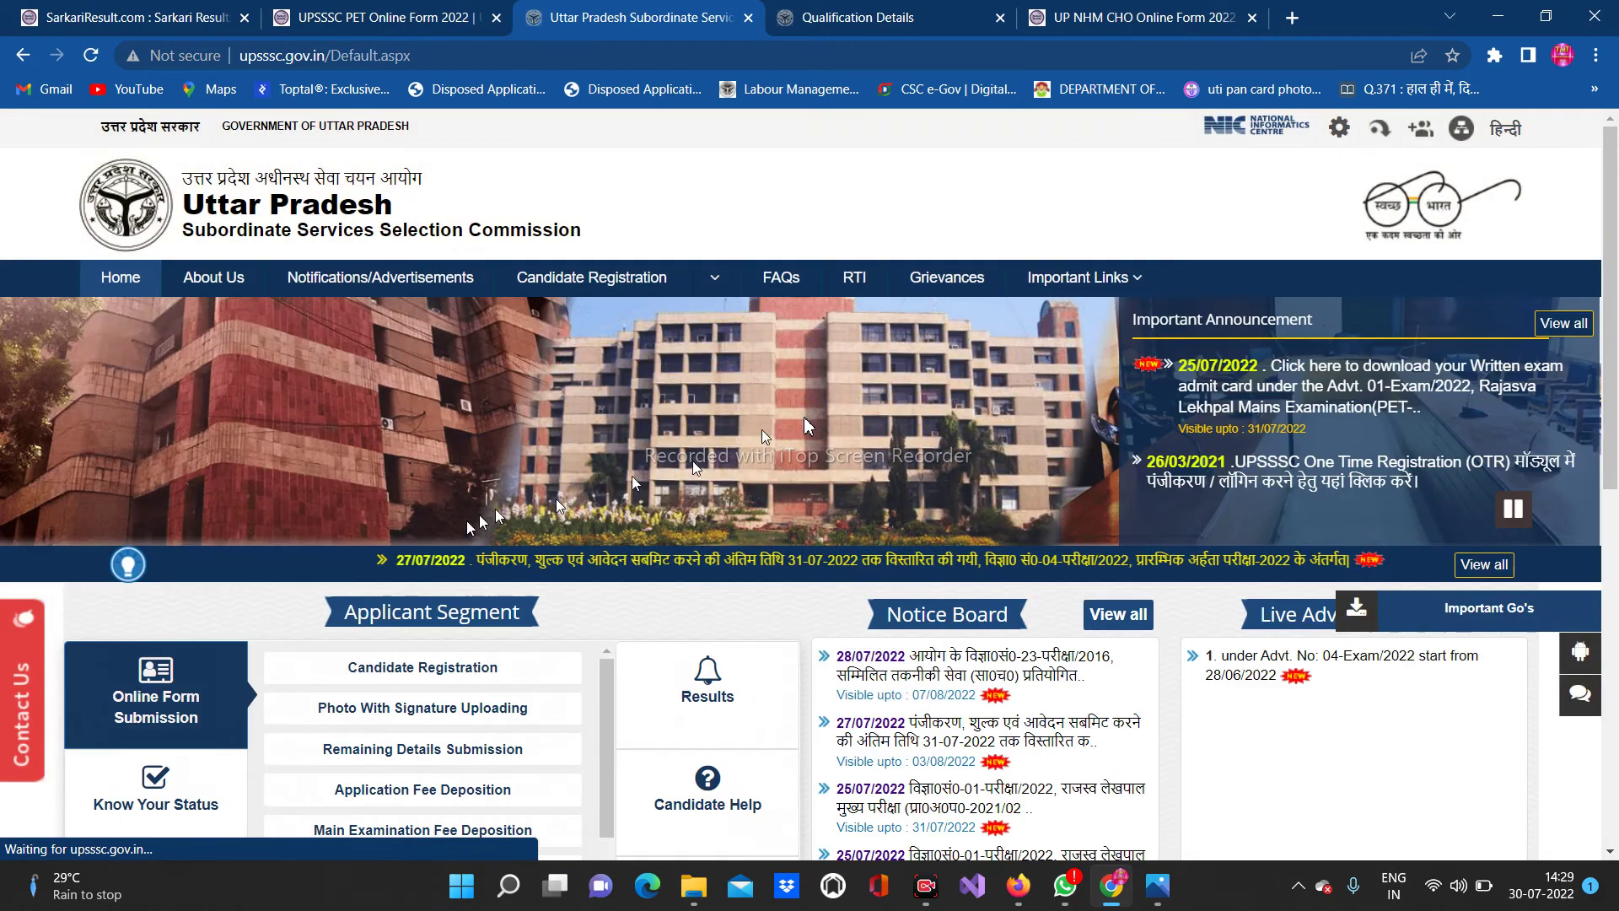
Open 'Print Detailed Application Form' from the Know Your Status services
scroll(601, 506, "down", 1)
scroll(602, 509, "down", 2)
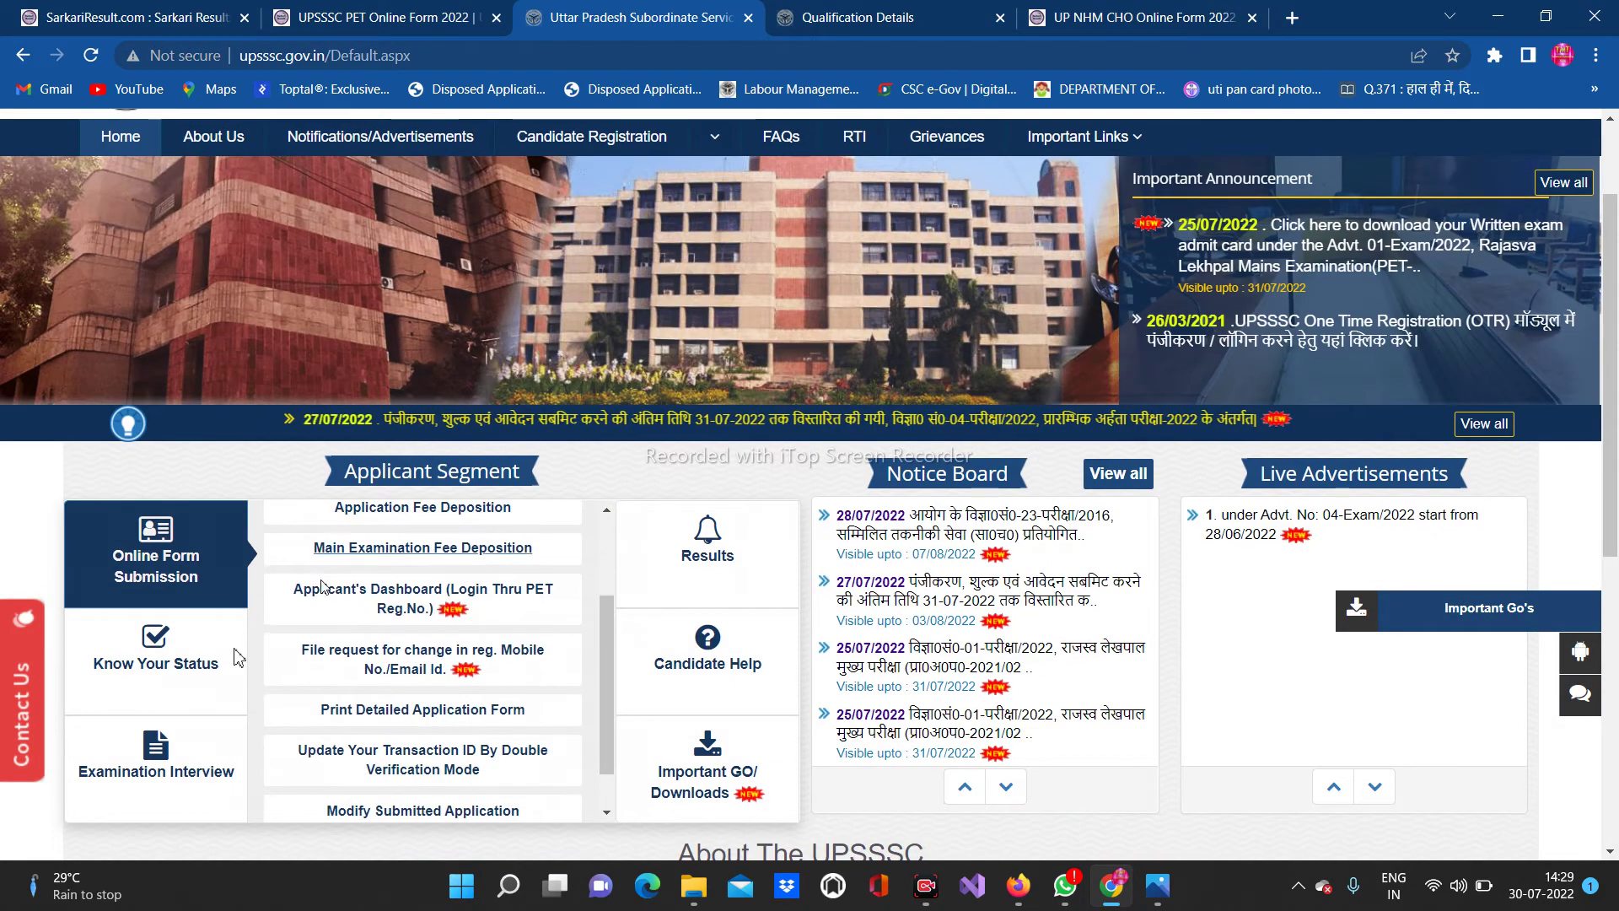
left_click(156, 649)
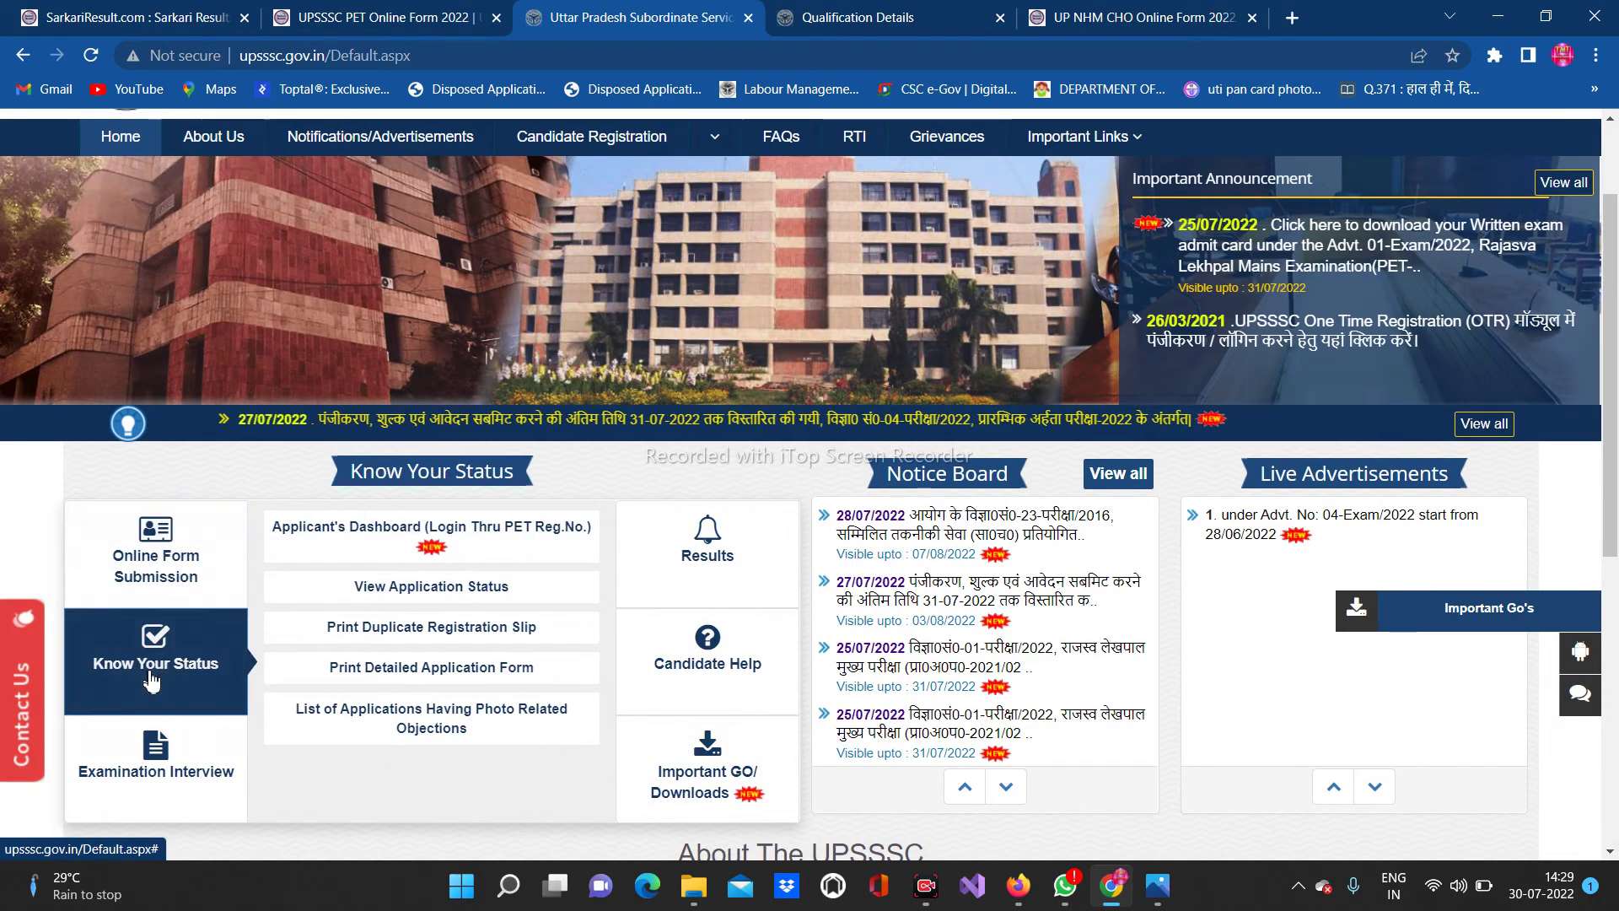
left_click(421, 668)
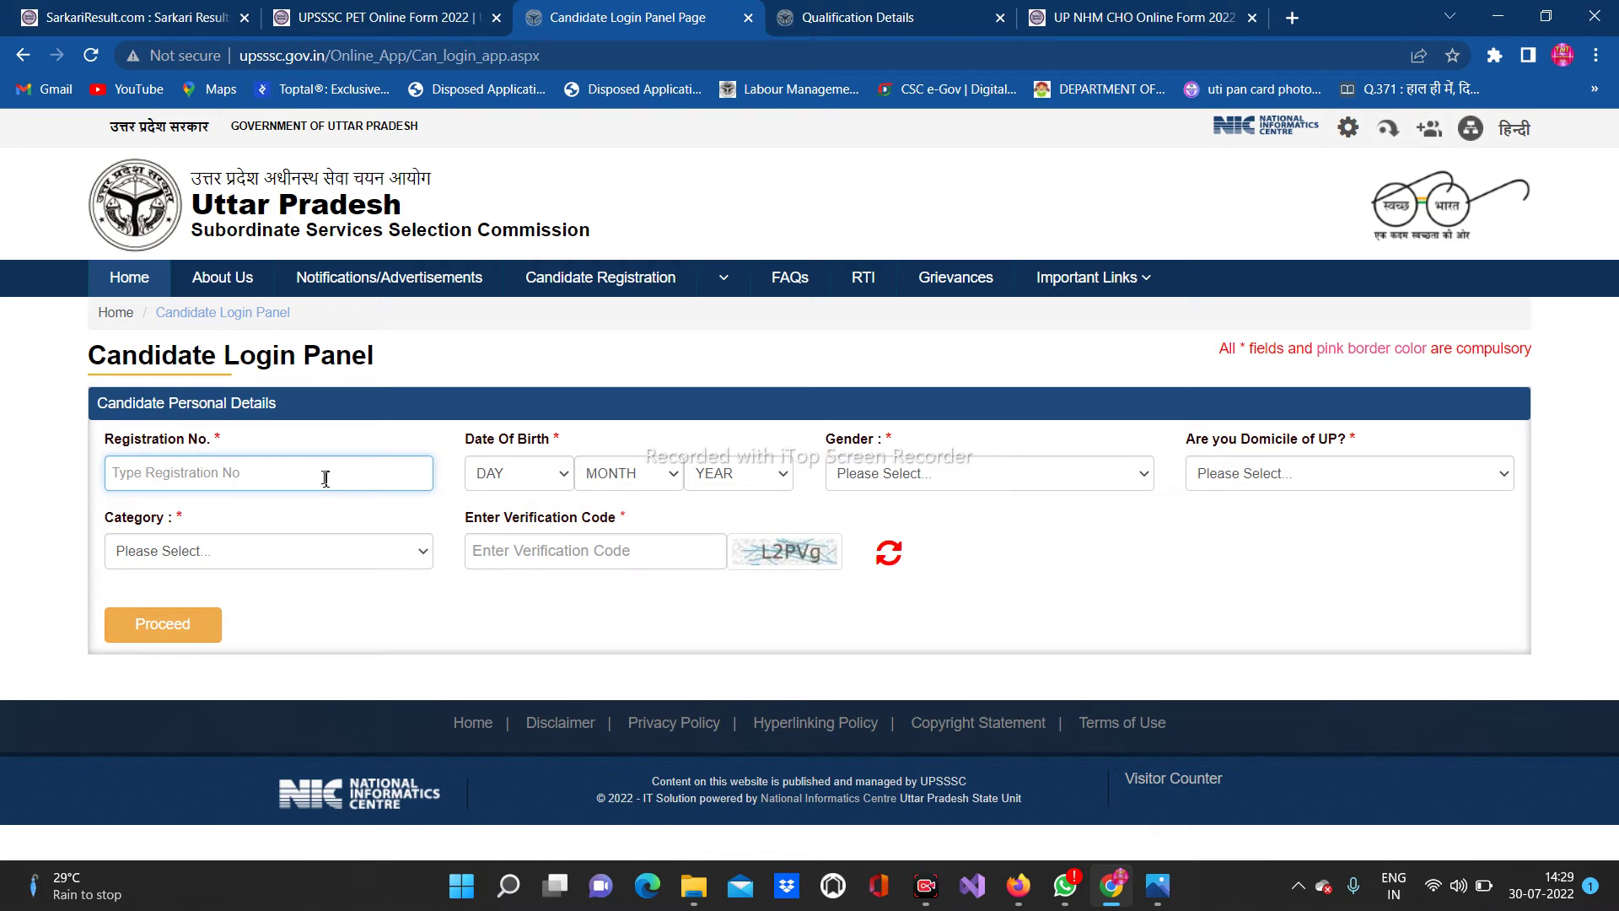
left_click(548, 474)
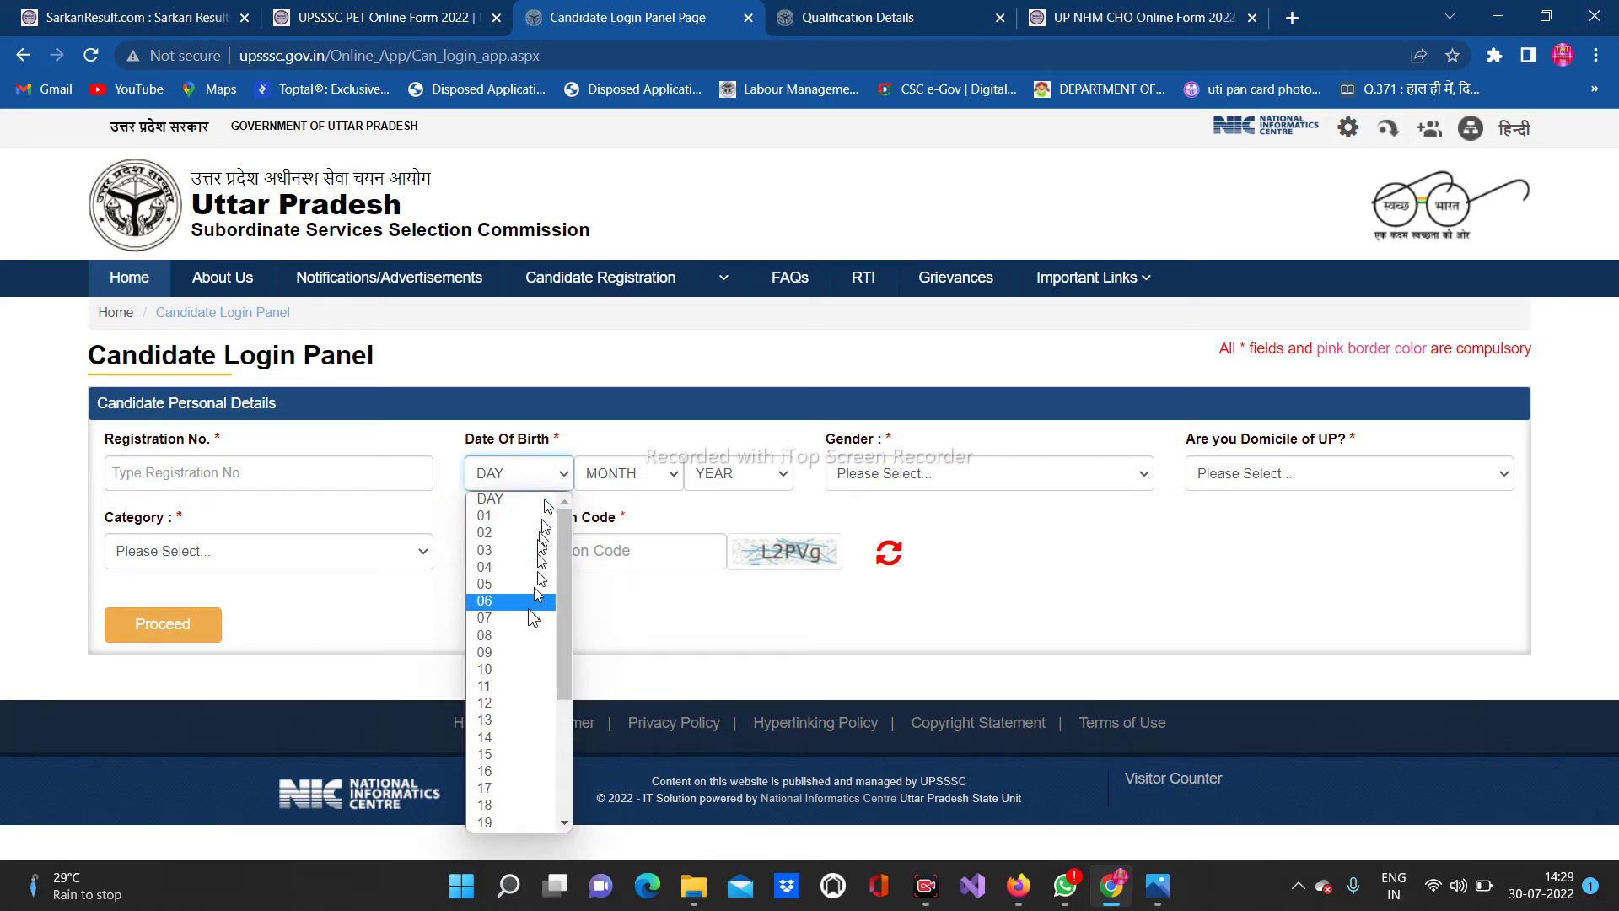
left_click(553, 751)
left_click(615, 473)
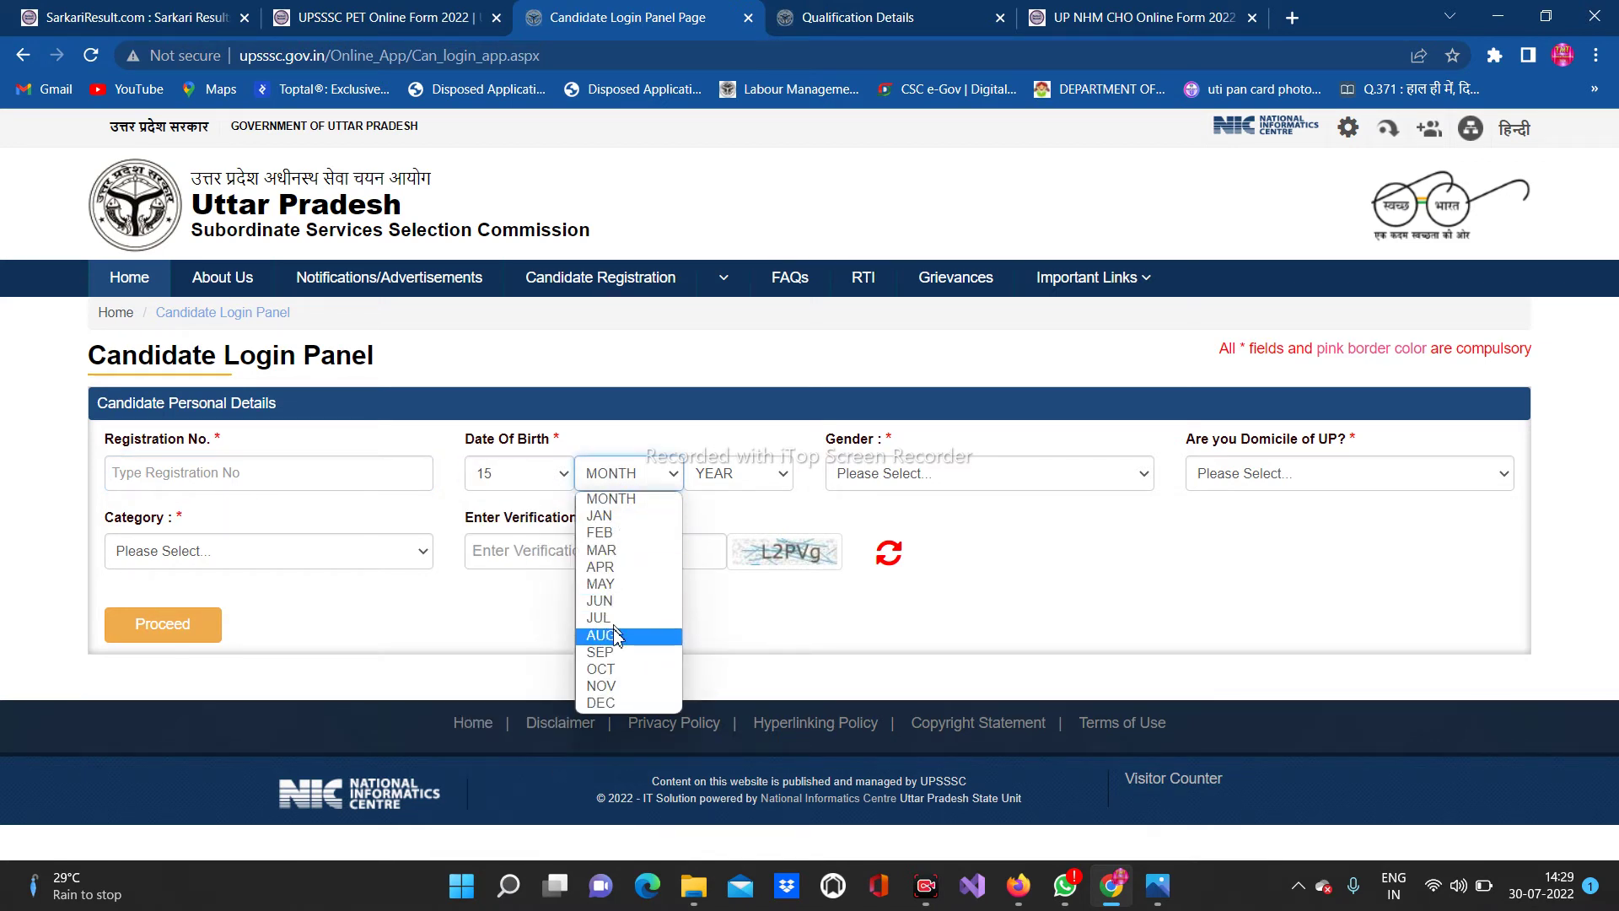
left_click(620, 640)
left_click(725, 474)
scroll(730, 742, "down", 5)
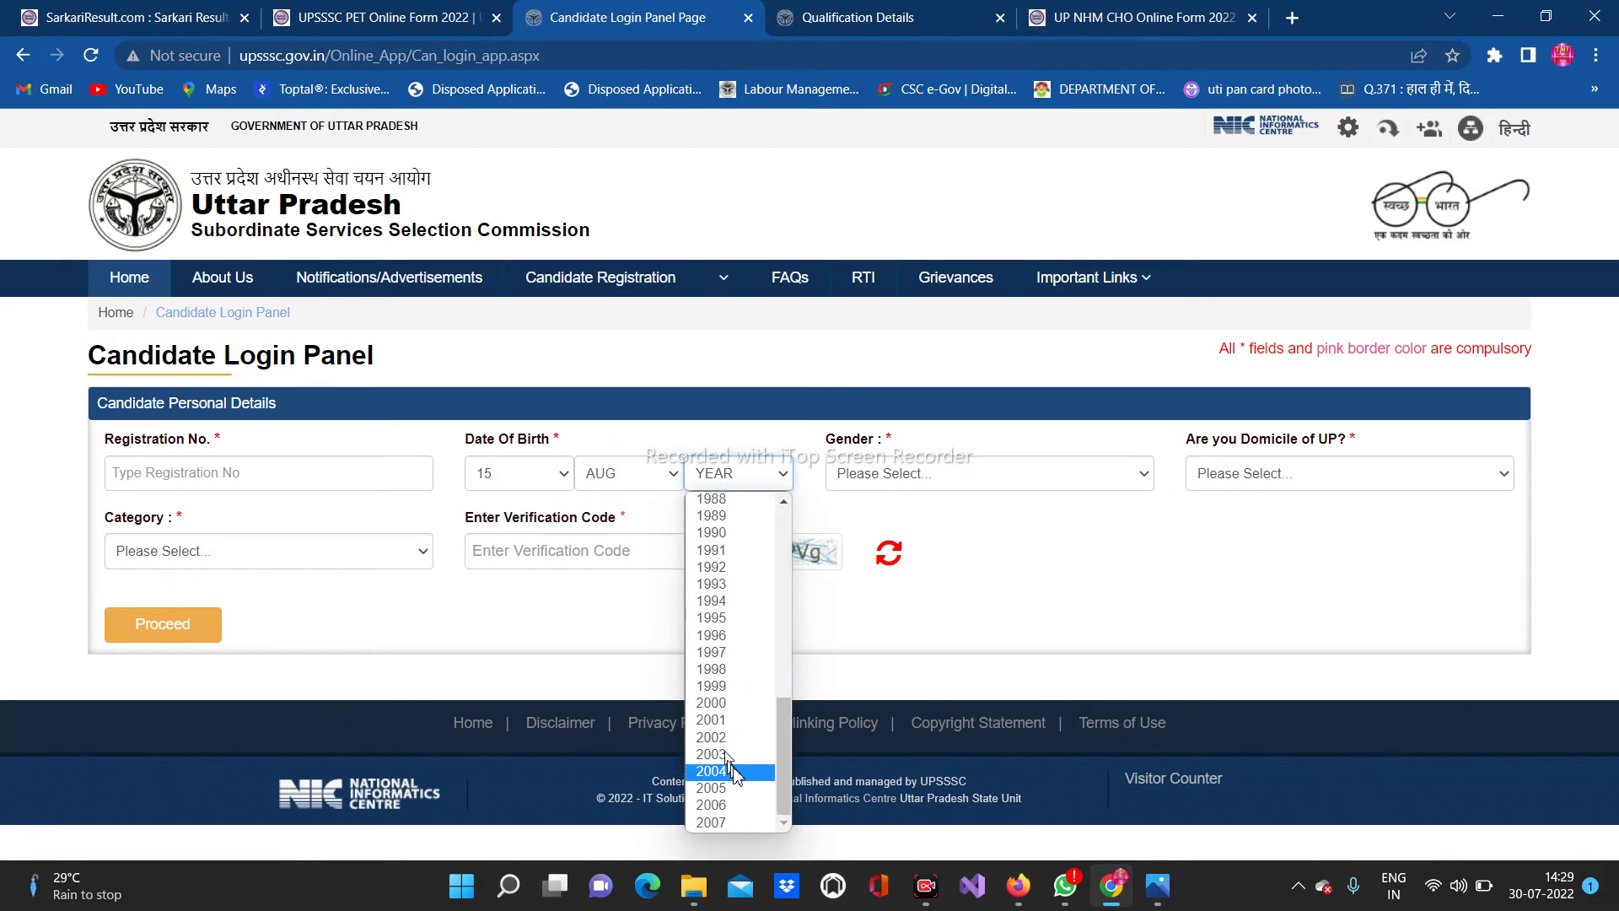
scroll(732, 561, "up", 3)
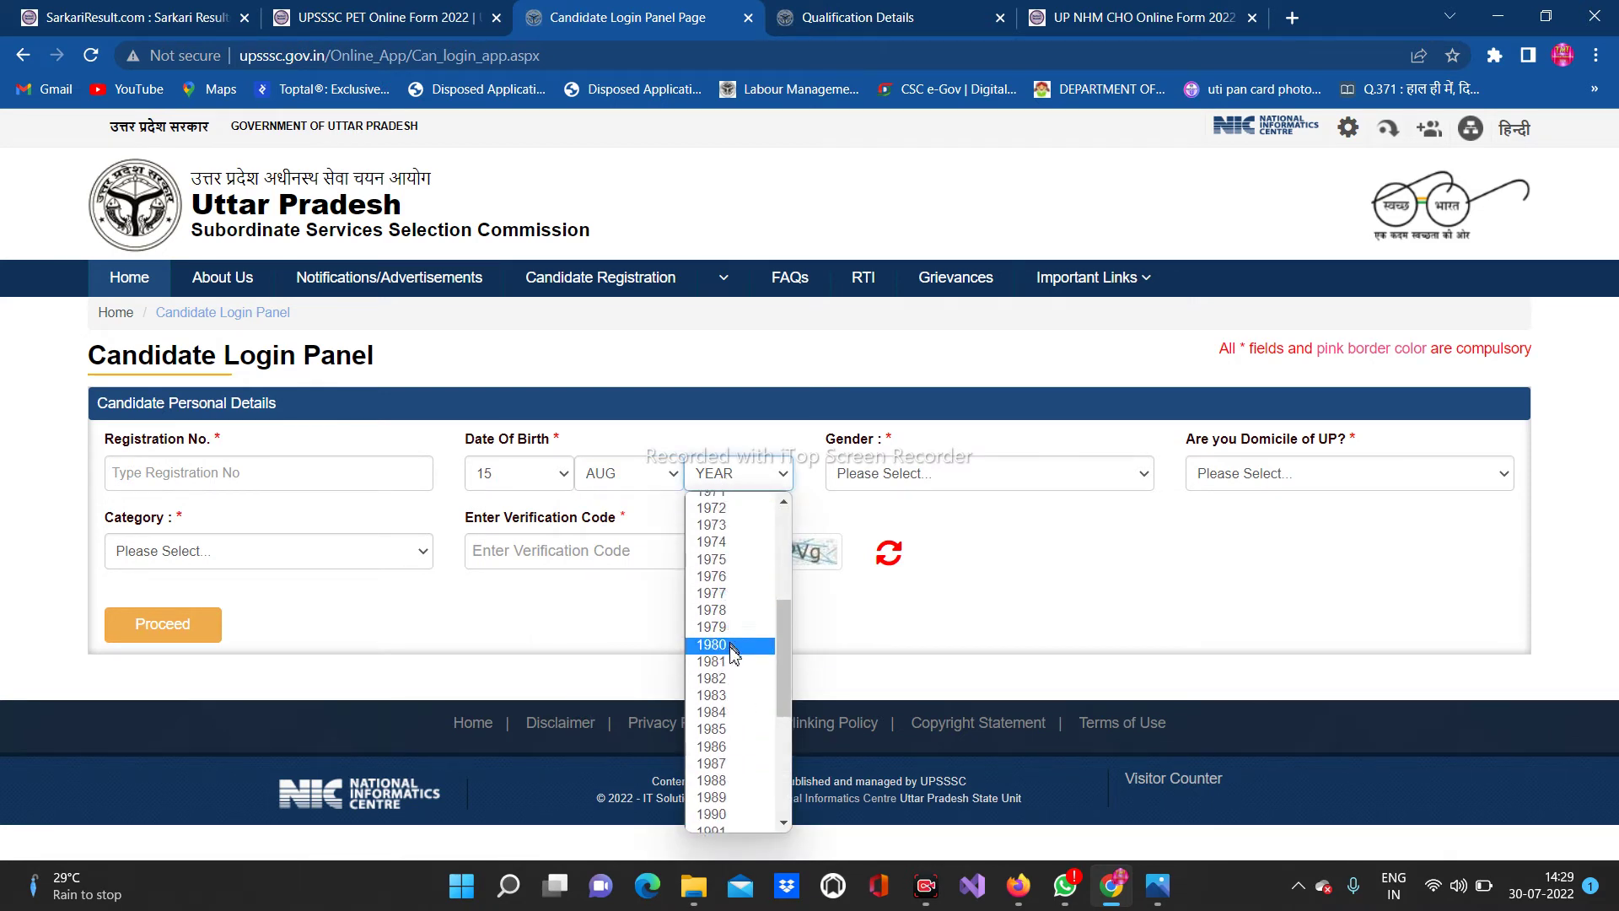
scroll(751, 590, "up", 3)
scroll(753, 596, "down", 6)
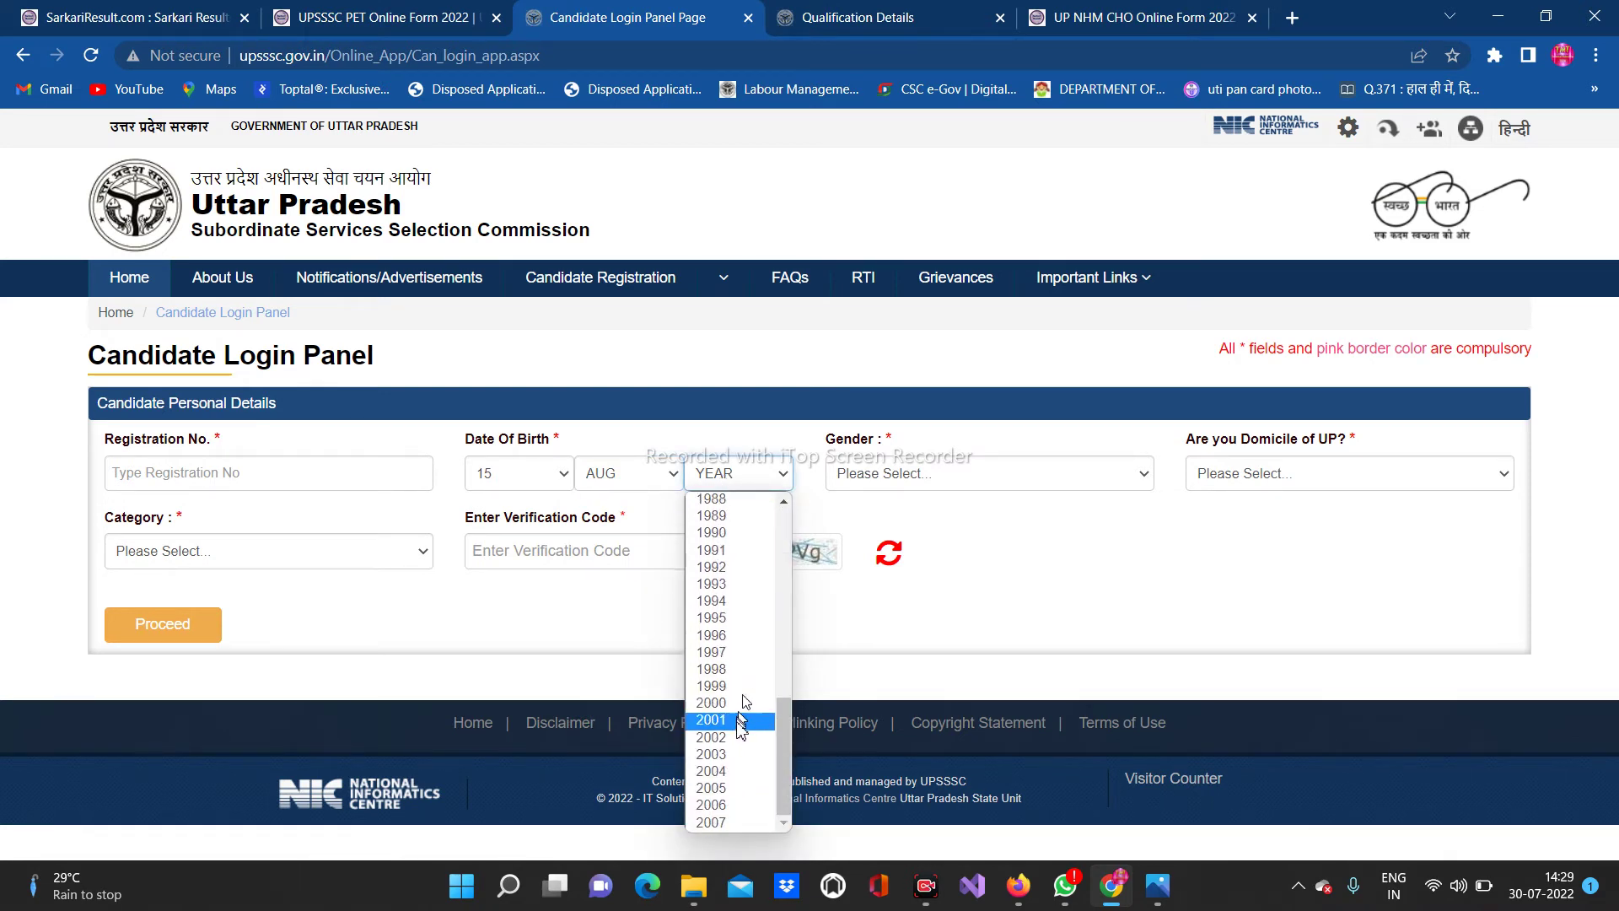
left_click(713, 635)
left_click(965, 474)
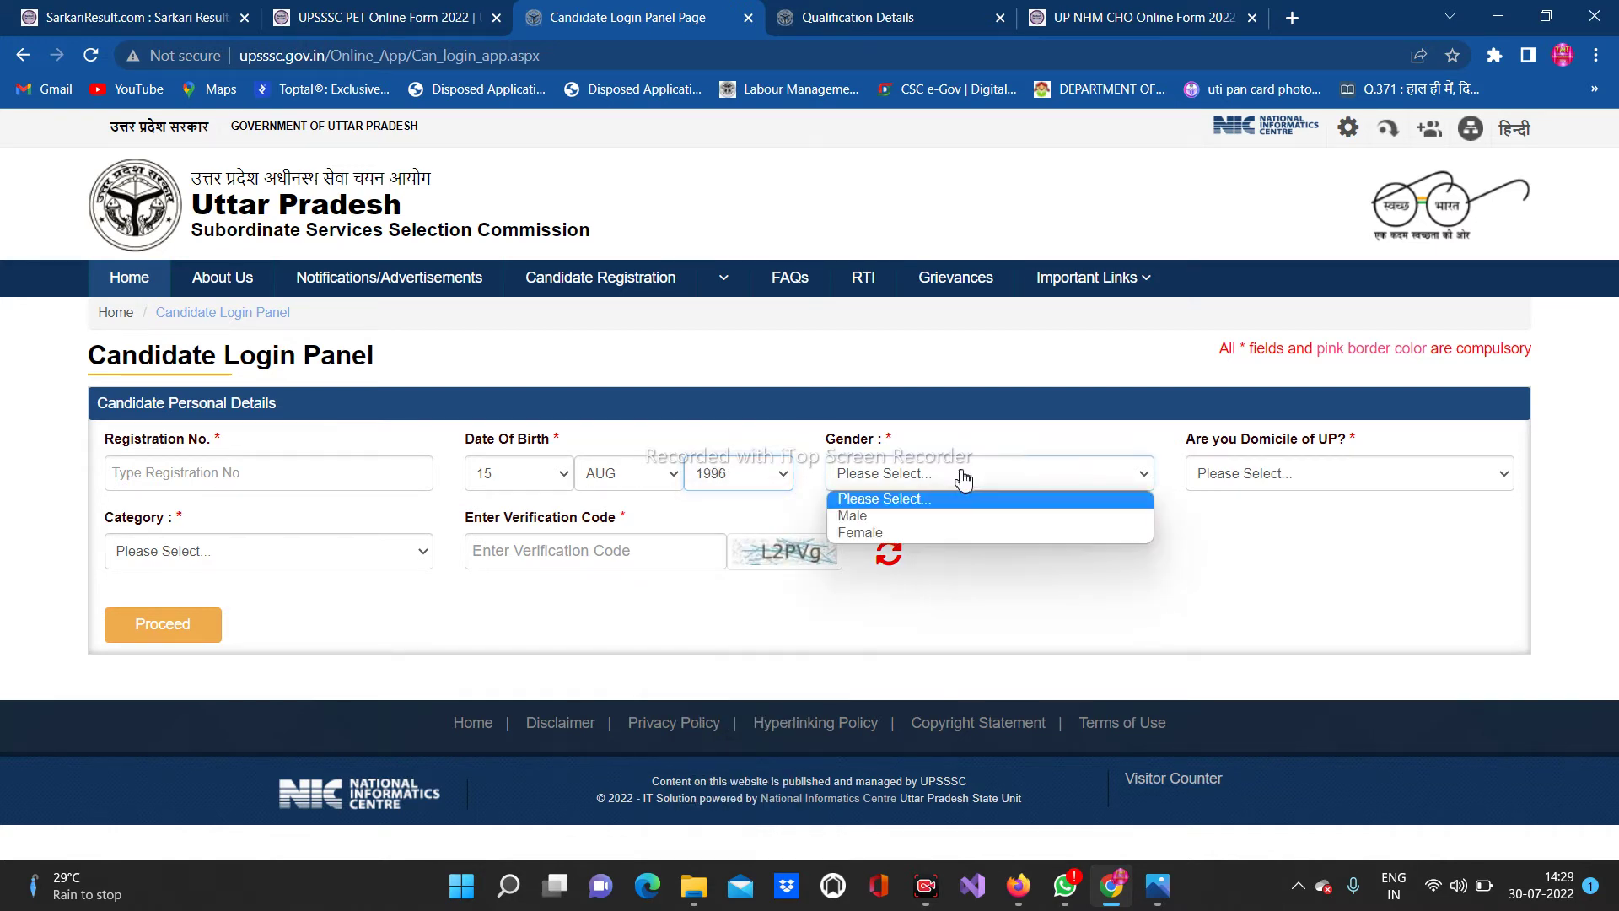
left_click(923, 533)
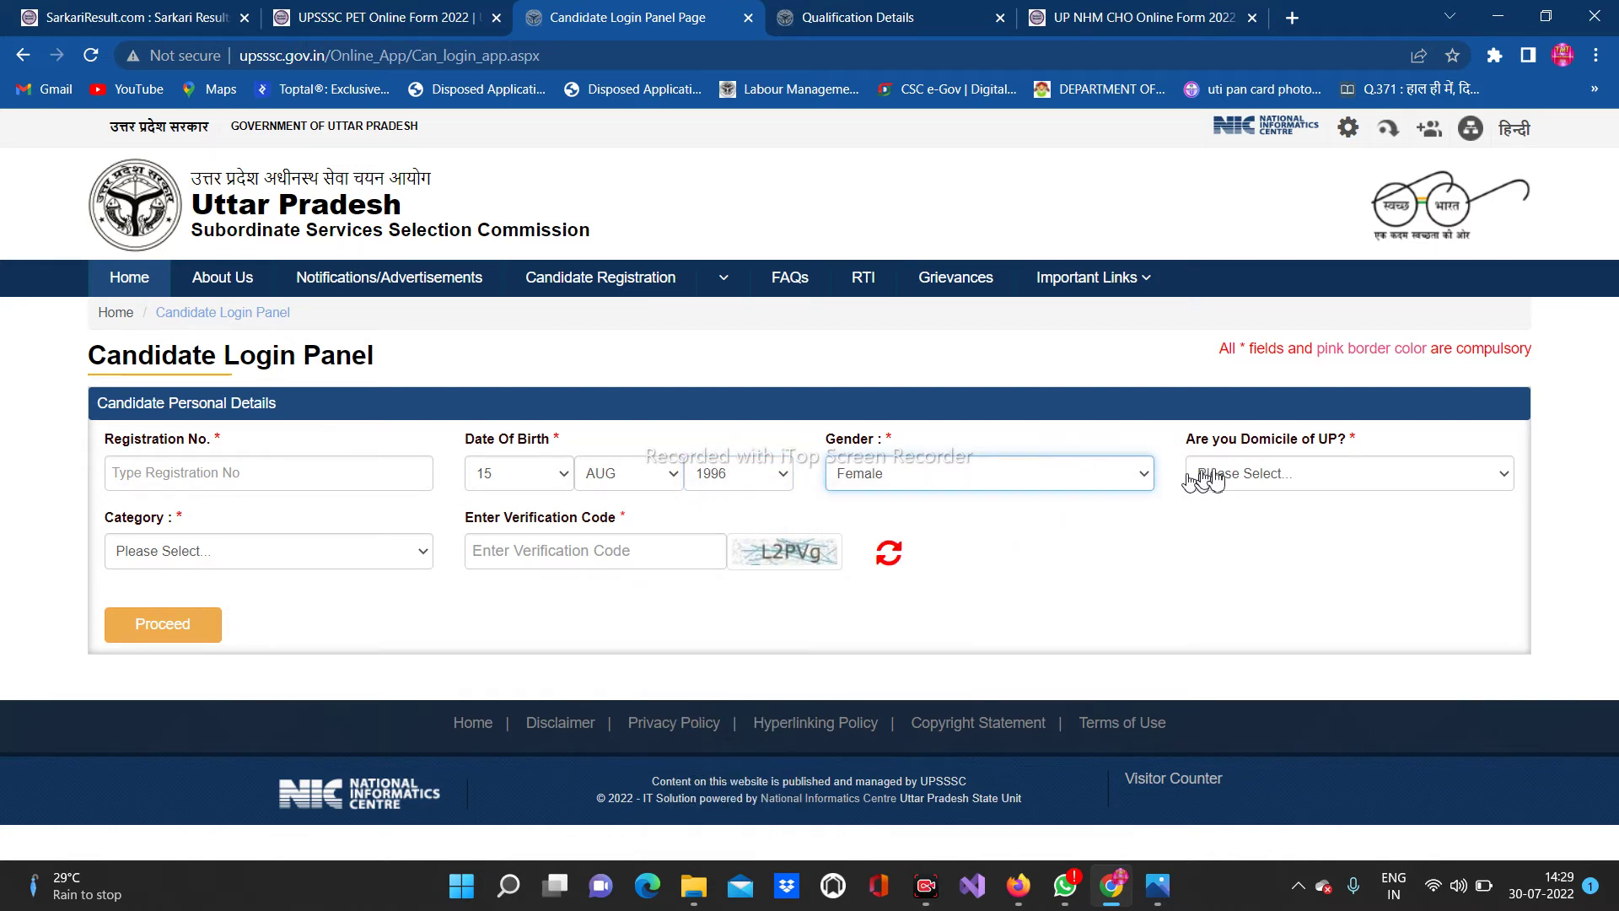
Set UP domicile to Yes and category to OBC, then enter the verification code and registration number
left_click(1201, 479)
left_click(1210, 517)
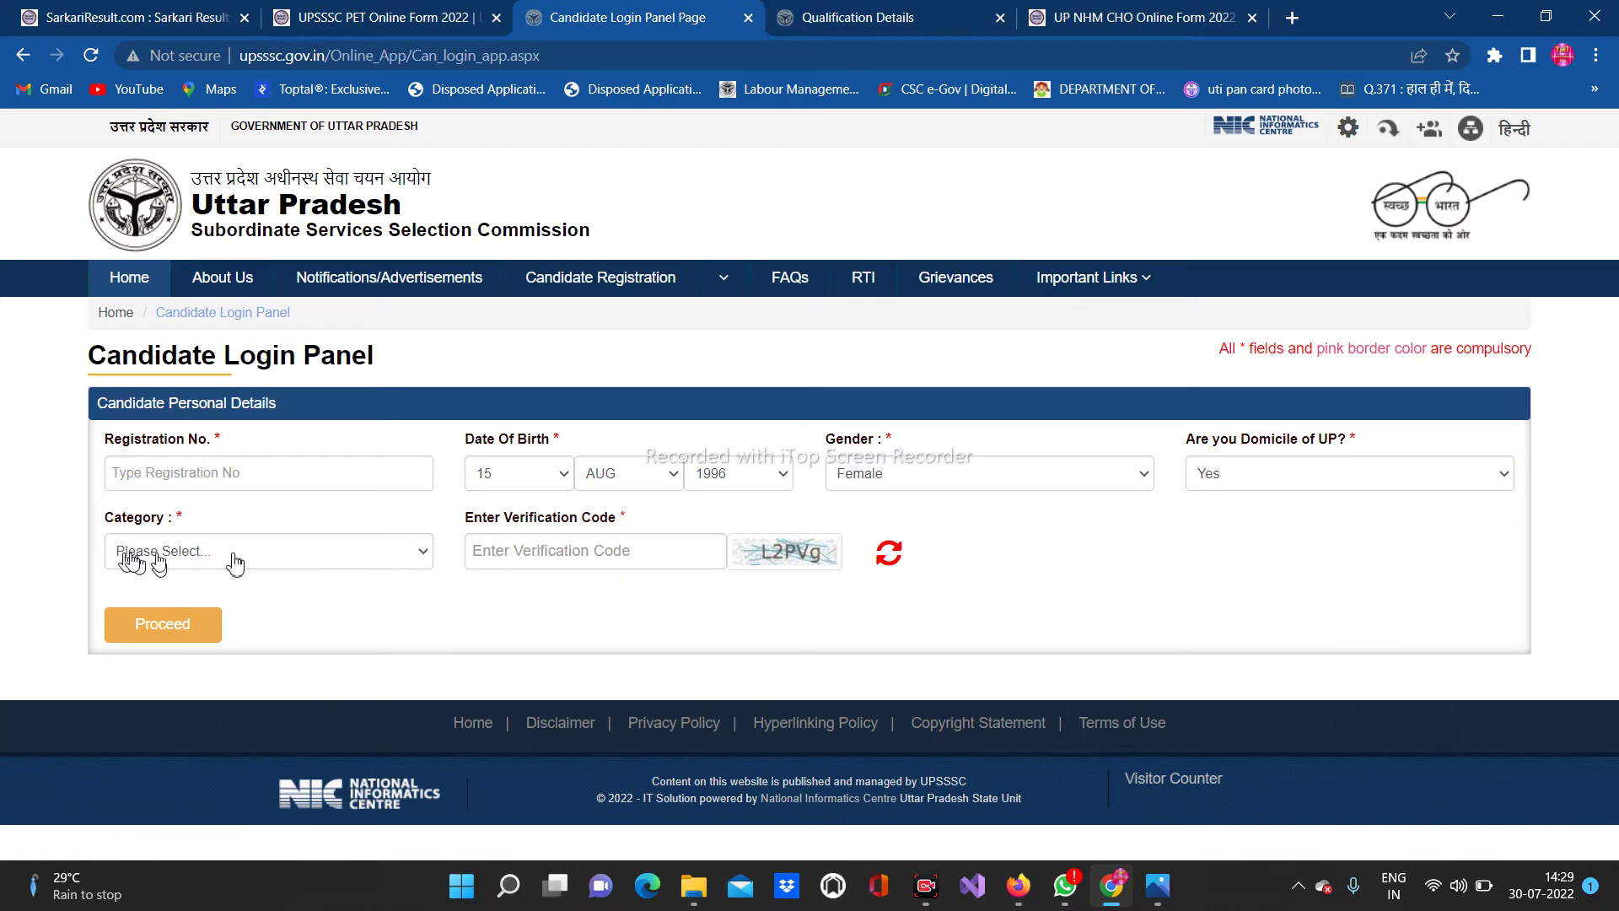
left_click(235, 561)
left_click(231, 643)
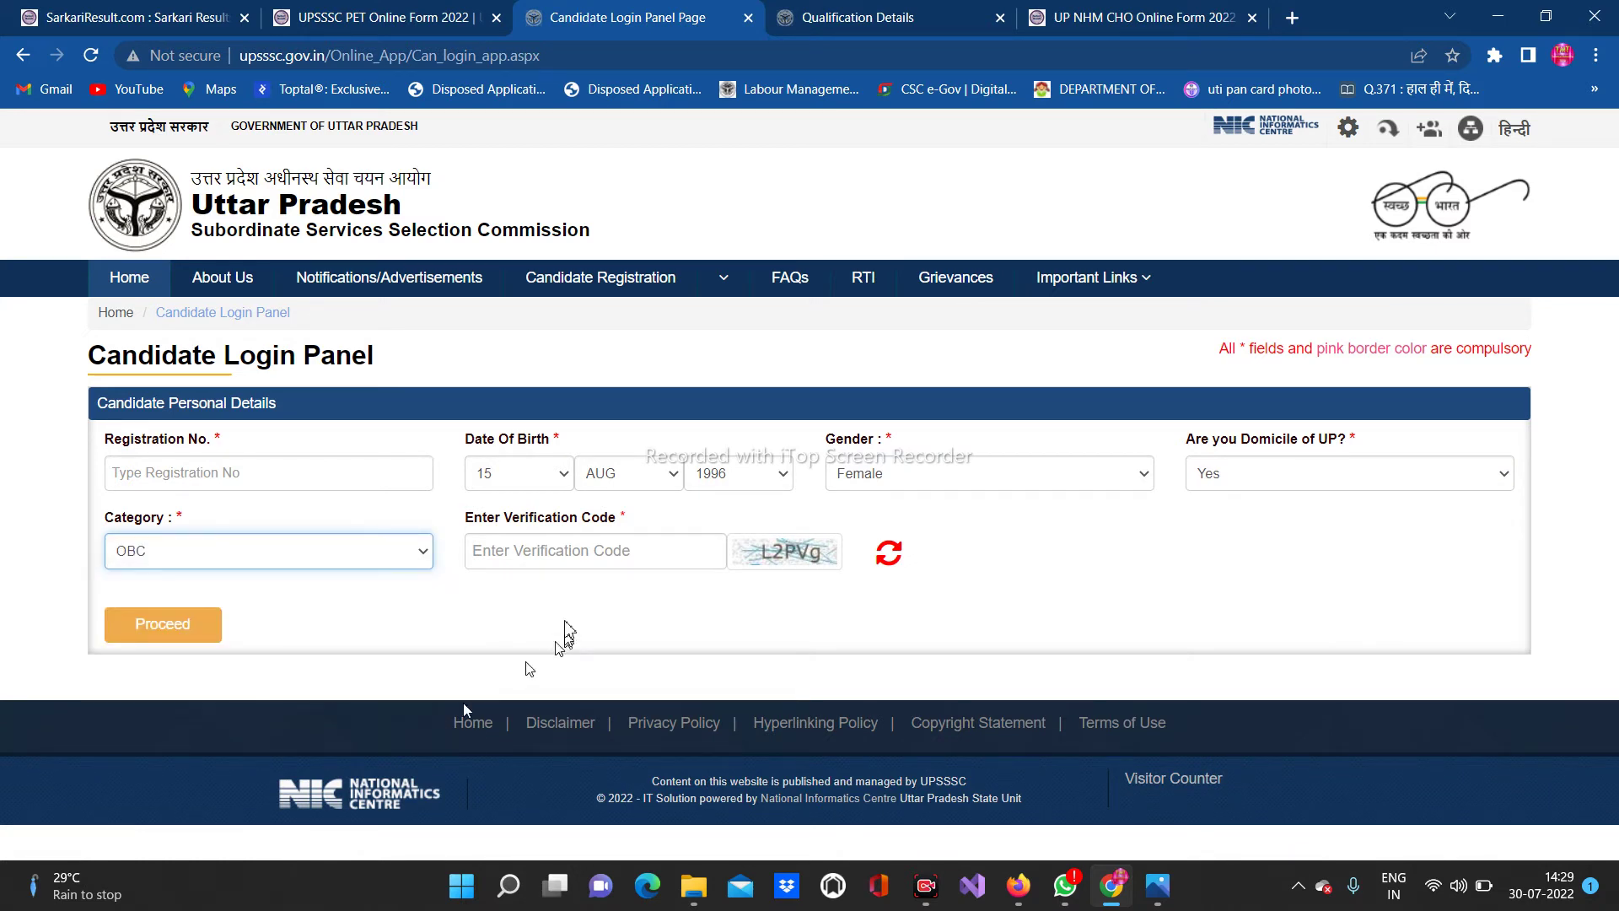
left_click(564, 560)
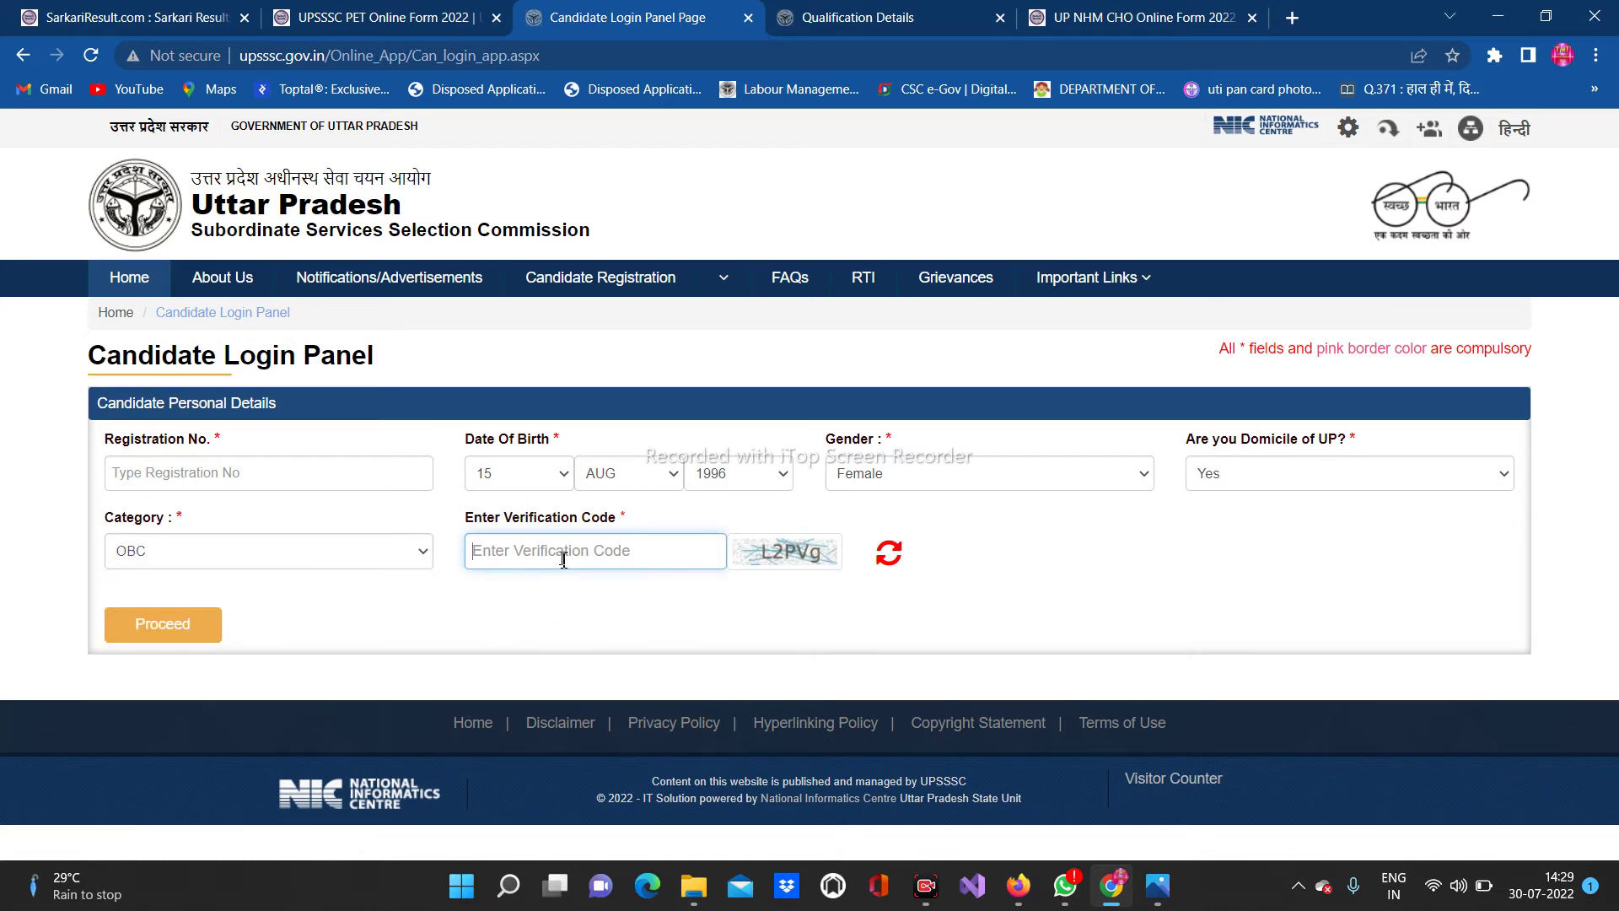
type("L2PVg")
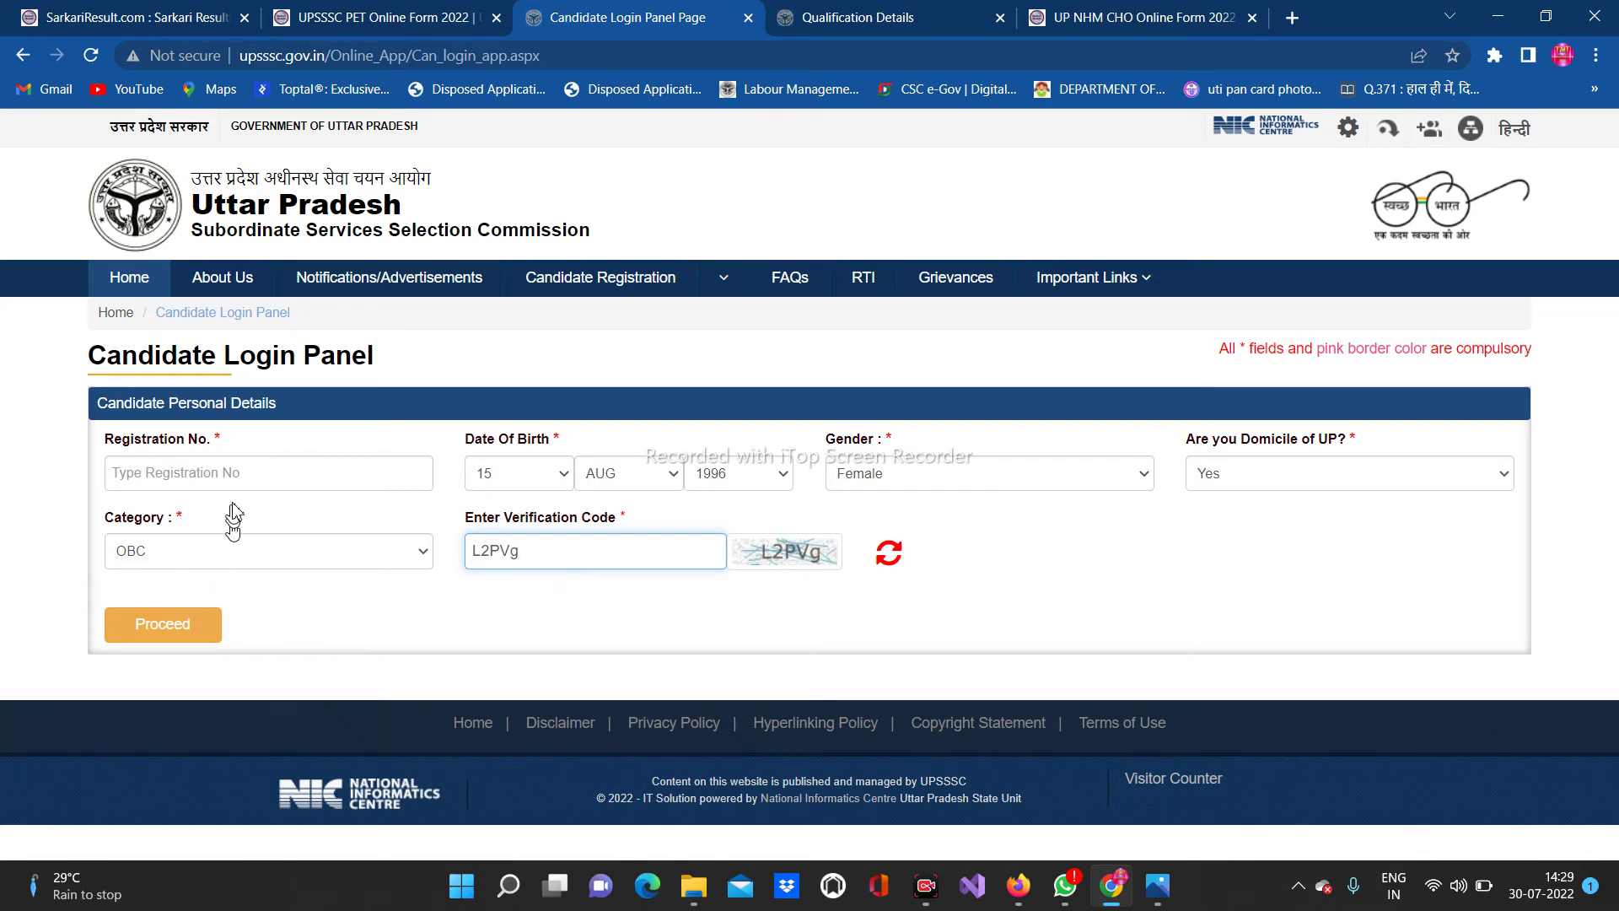
left_click(237, 482)
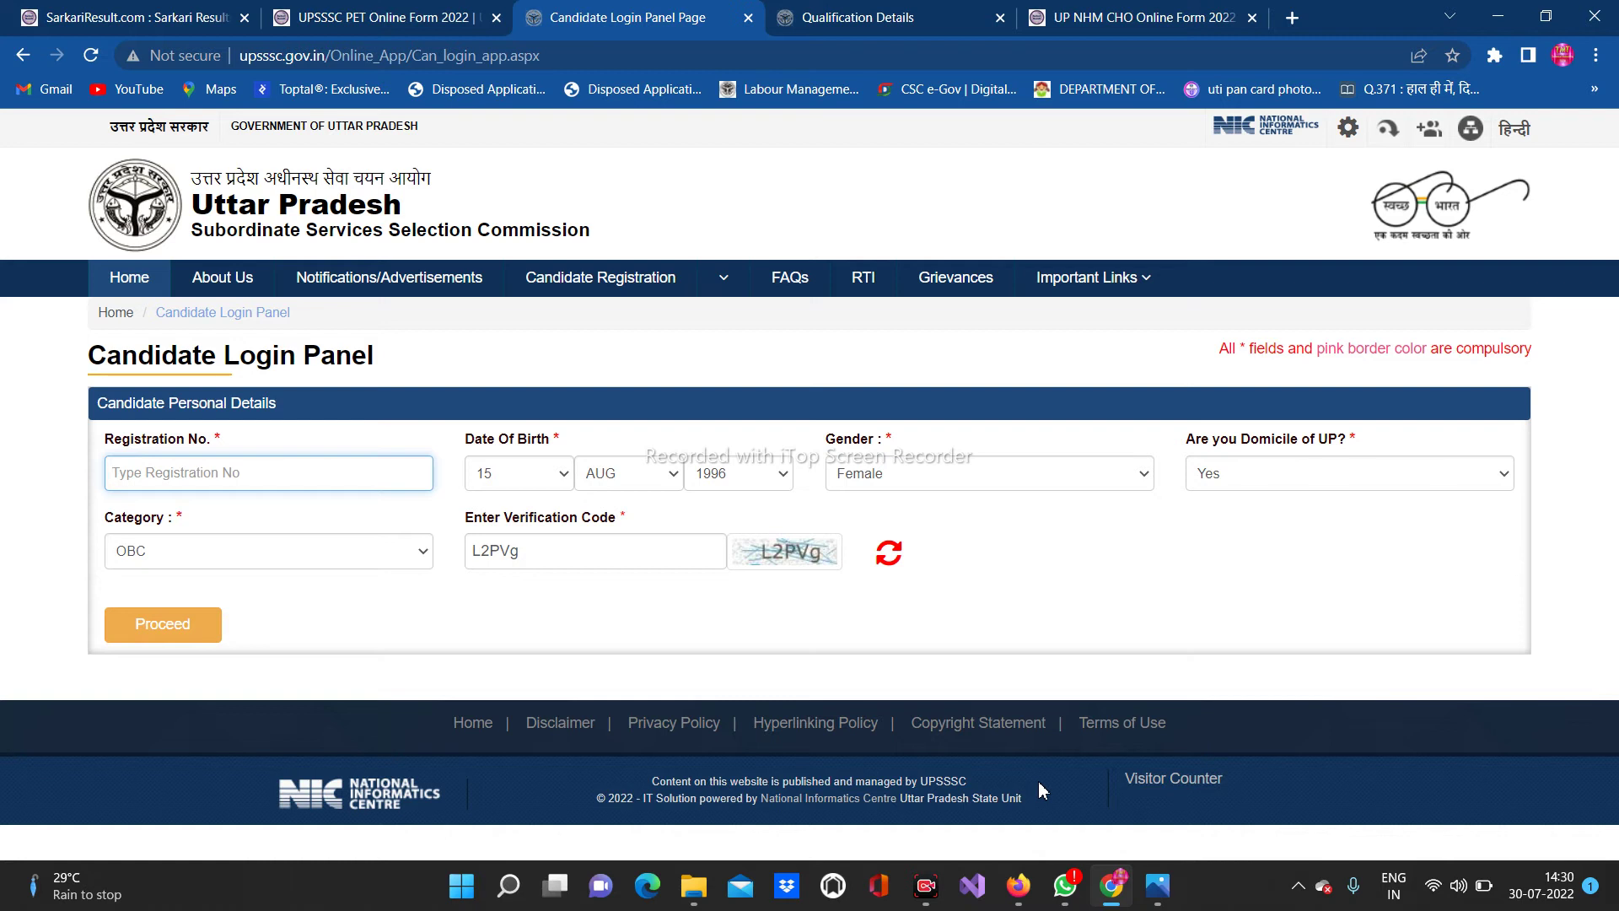
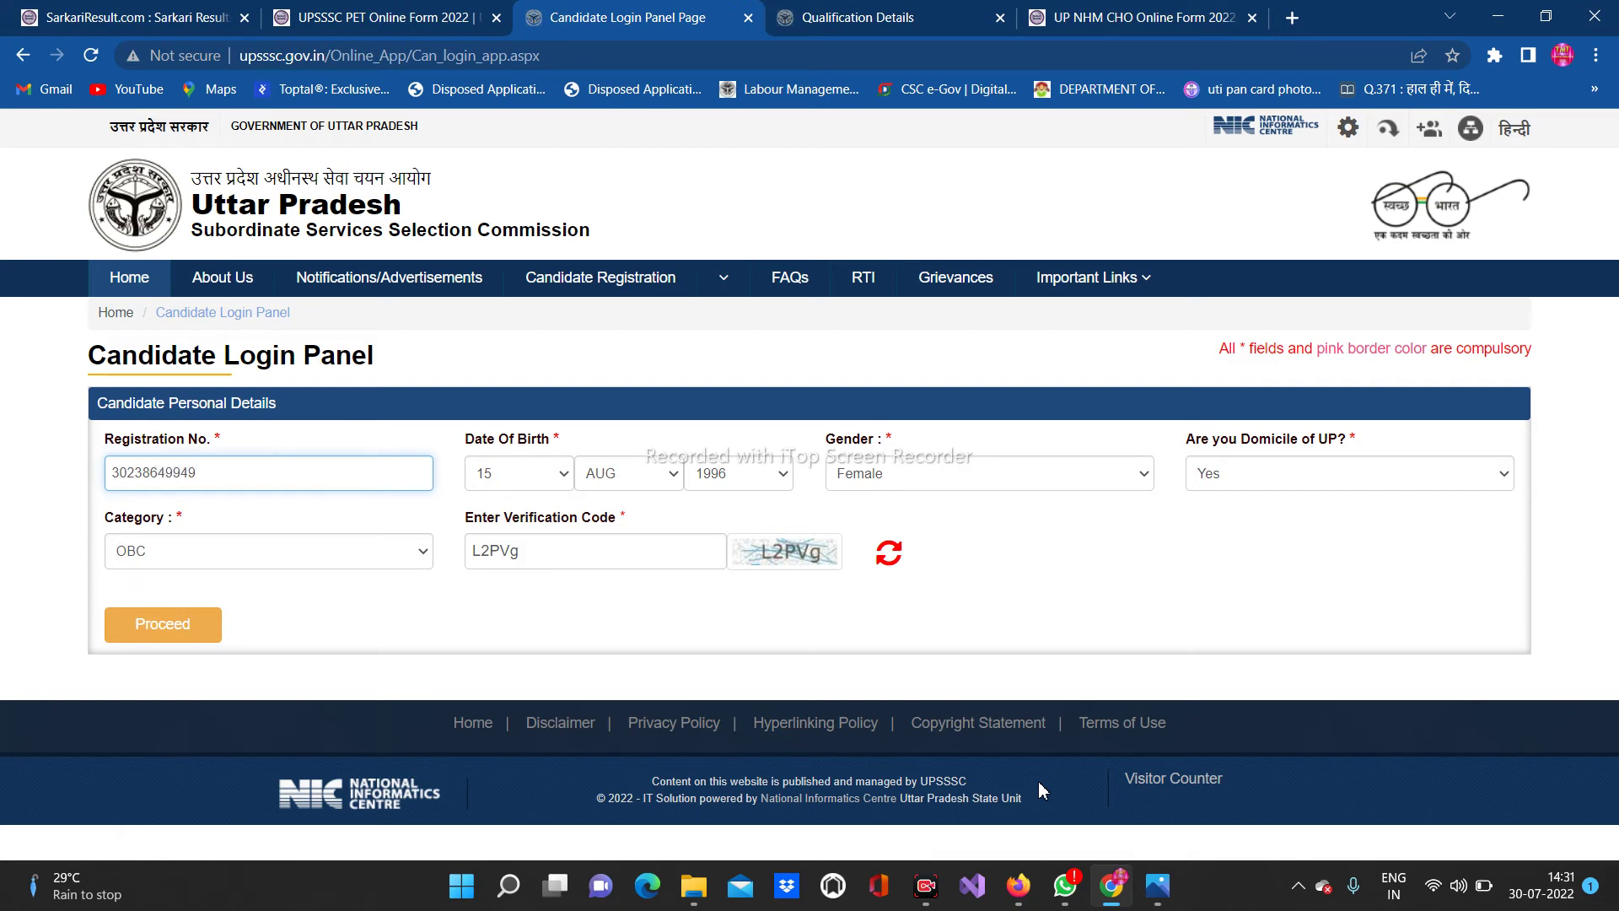
Proceed with the login details, choose Registered Mobile authentication and enter the mobile number
left_click(186, 634)
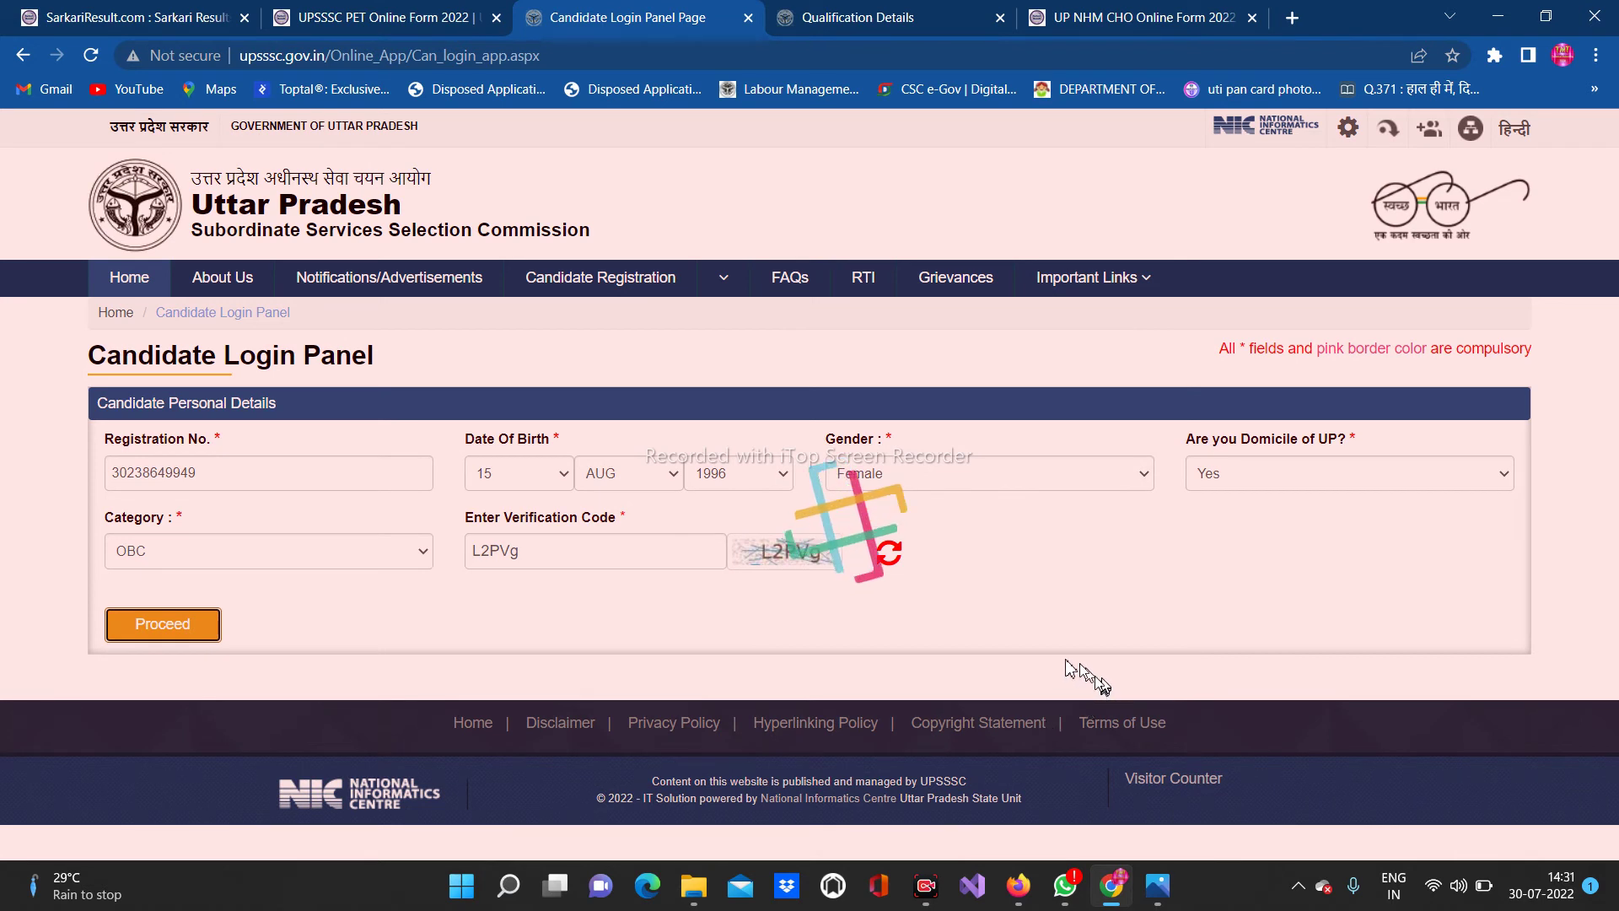
scroll(759, 696, "down", 1)
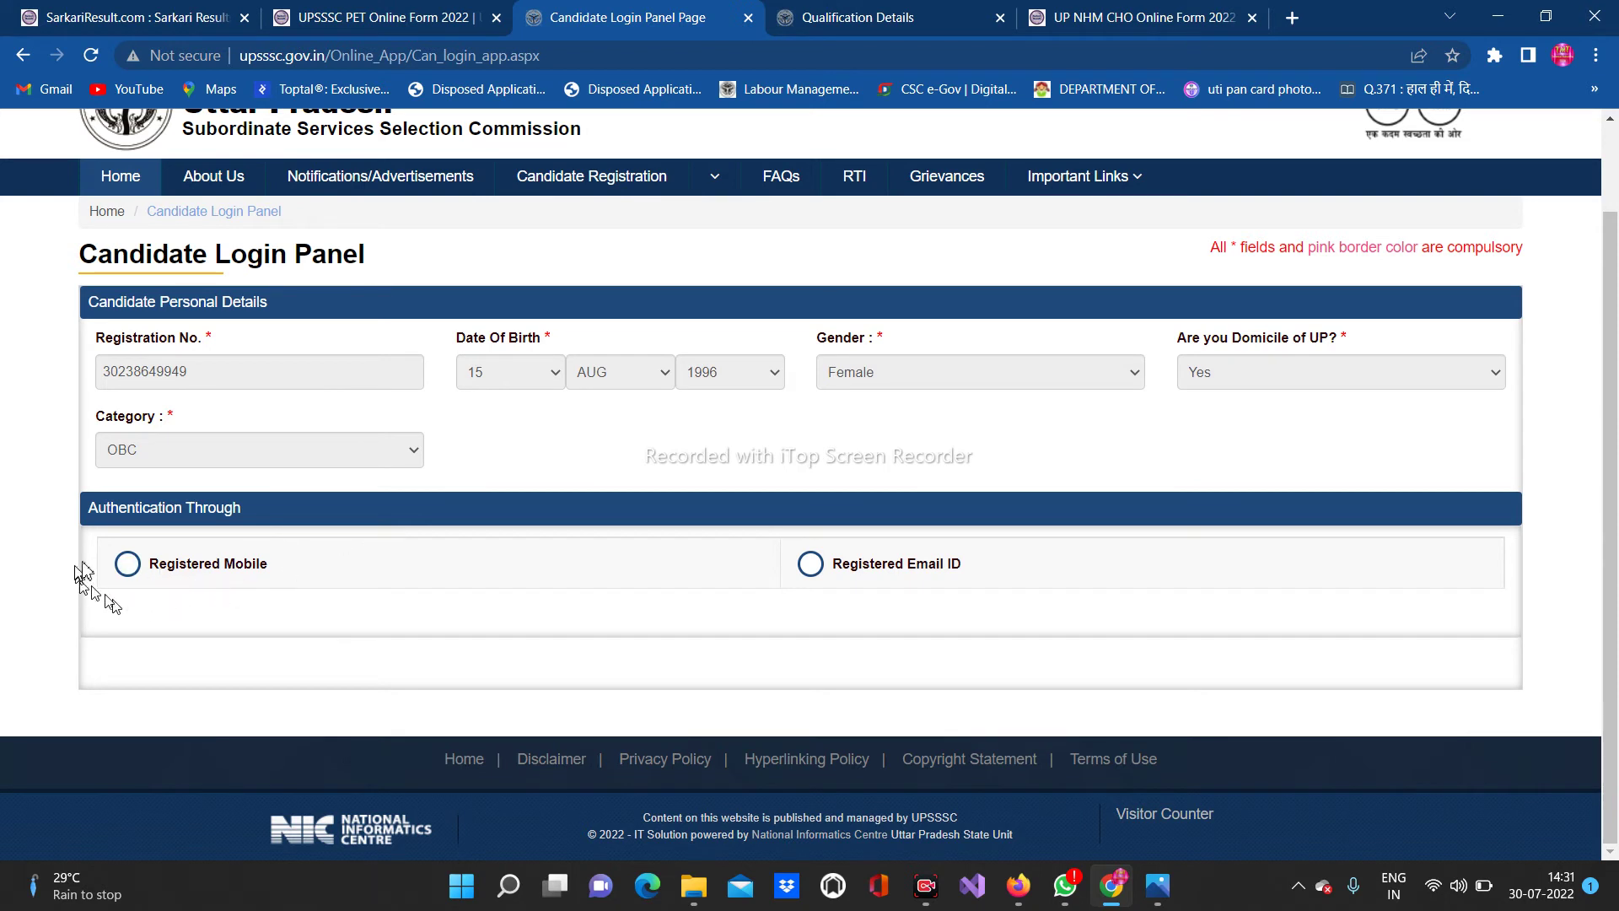
left_click(126, 567)
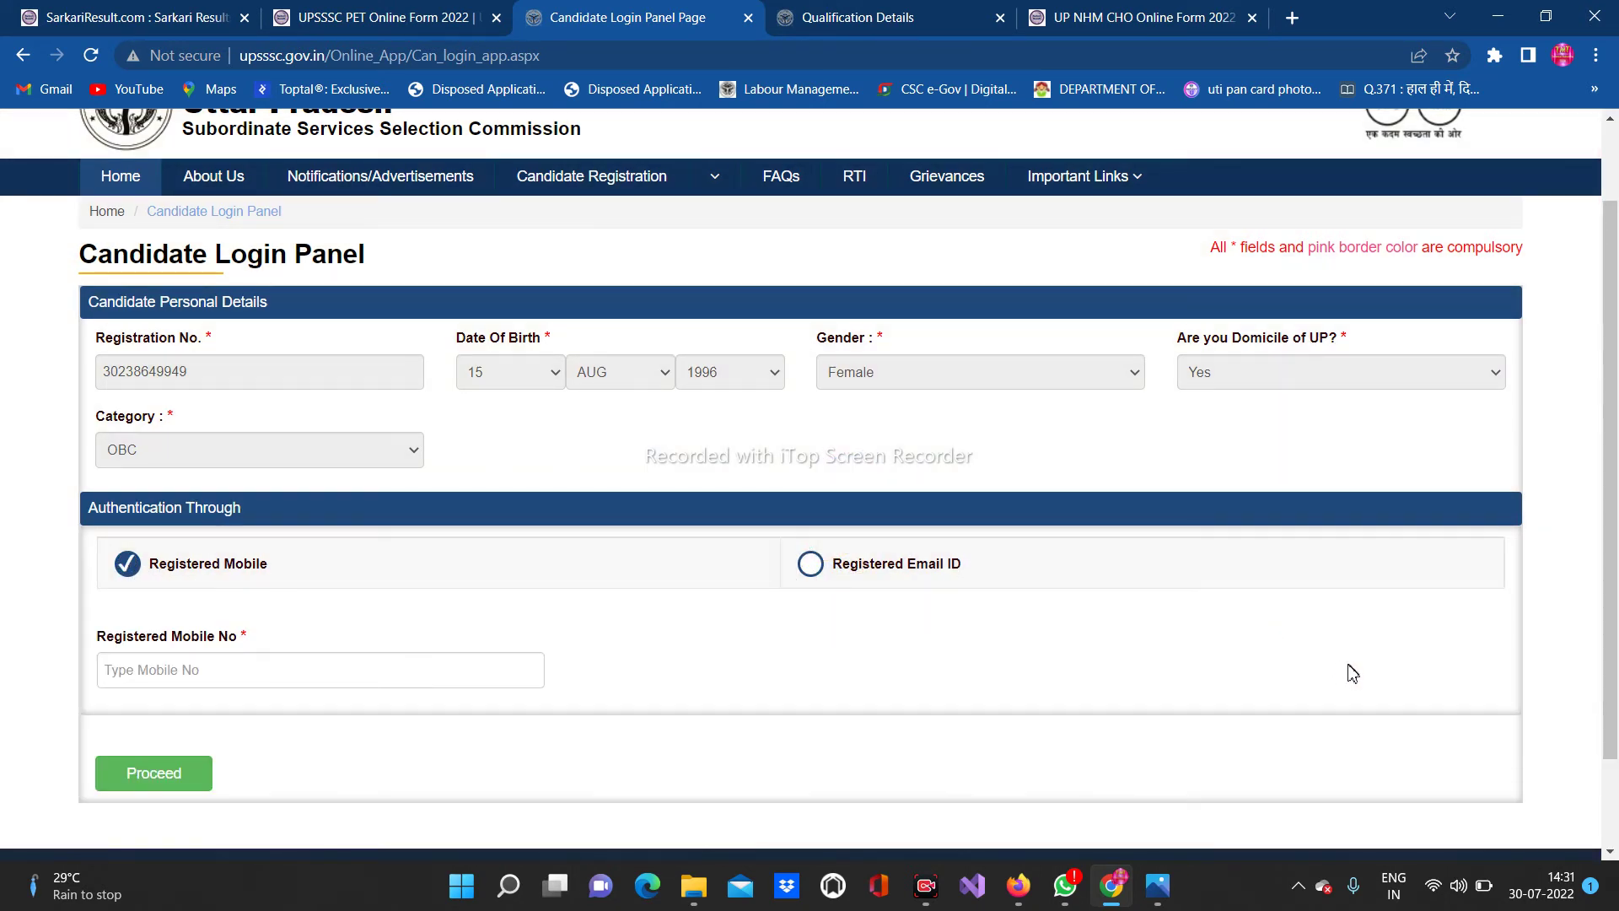
scroll(1179, 672, "down", 1)
left_click(164, 558)
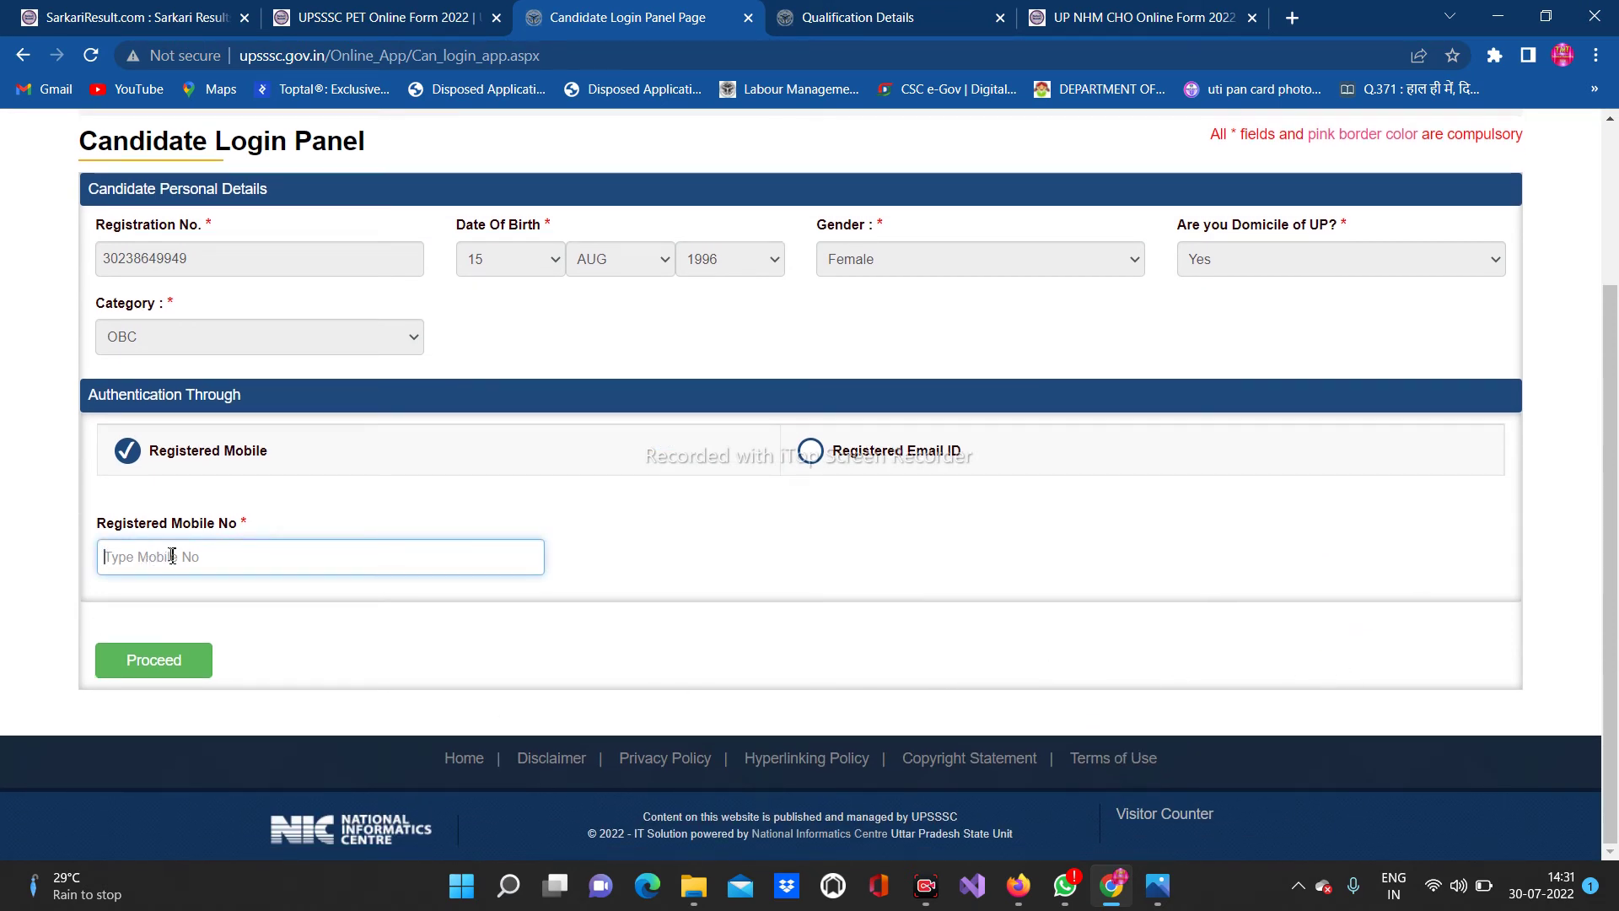
type("958228578")
Log in with the mobile number and review the detailed PET 2022 application form
left_click(199, 668)
scroll(839, 587, "down", 2)
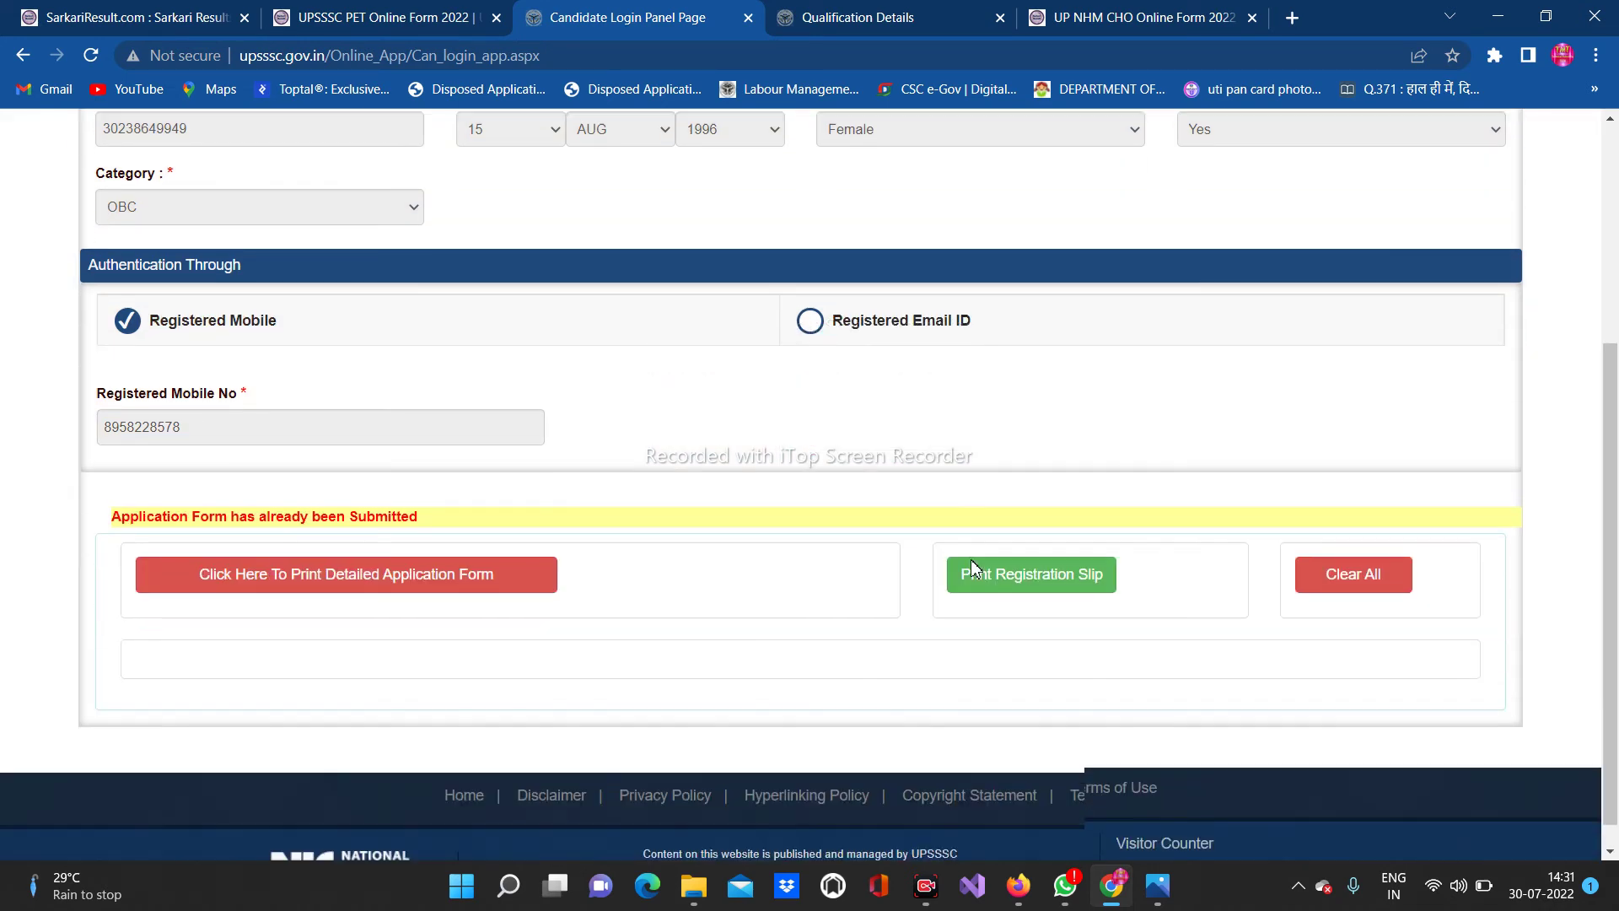
left_click(308, 578)
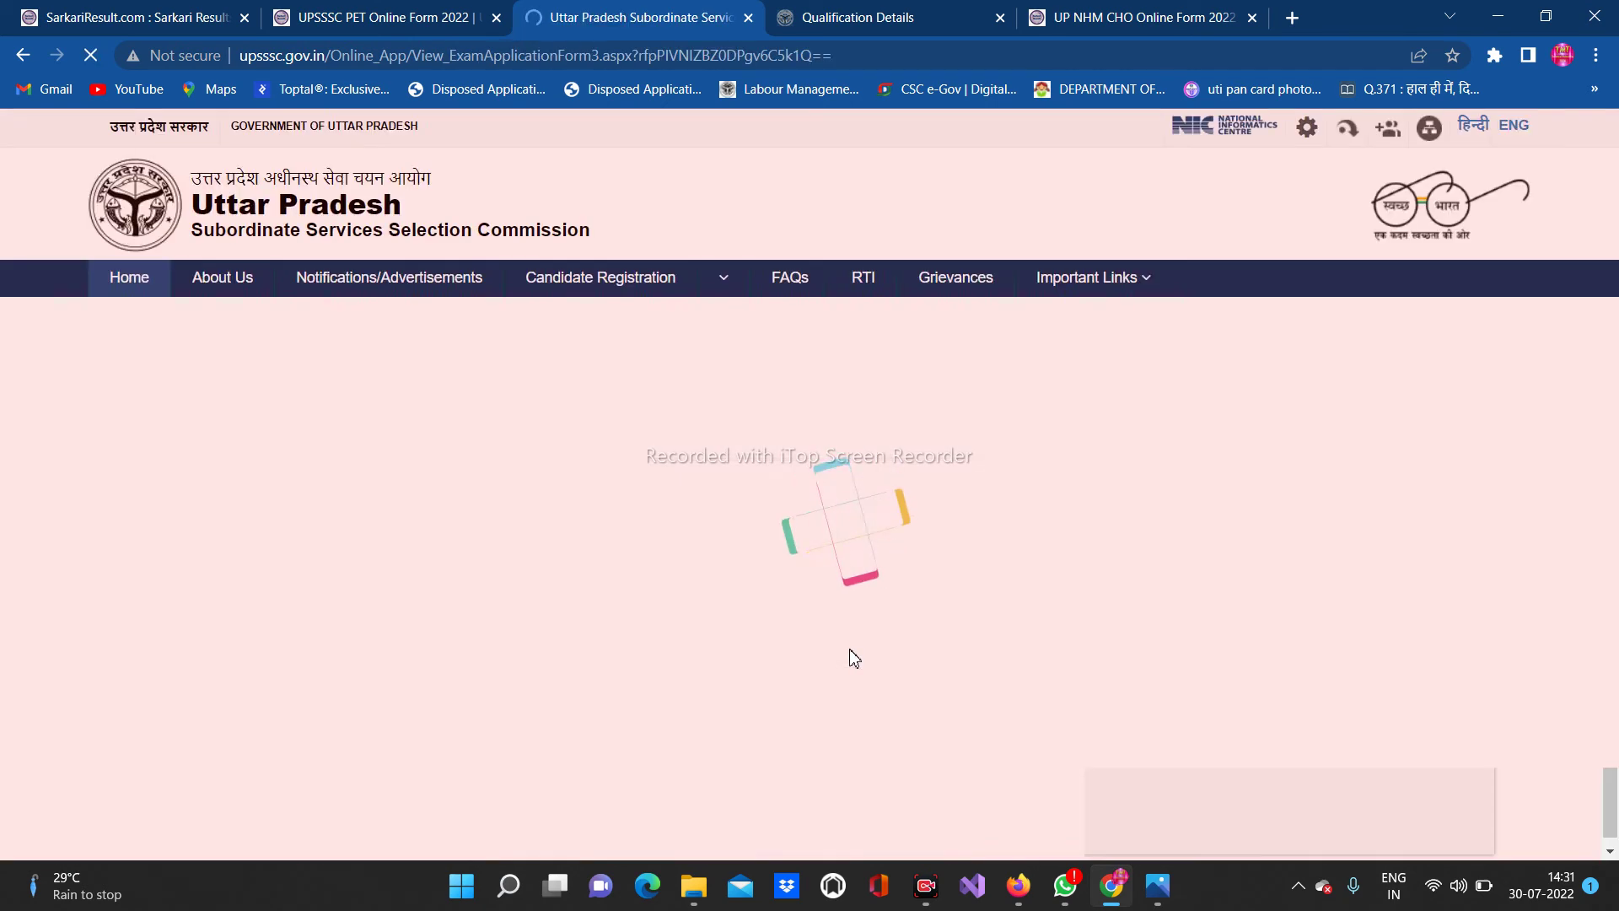
scroll(888, 525, "down", 2)
scroll(888, 525, "down", 12)
scroll(1022, 487, "up", 14)
scroll(1023, 488, "down", 18)
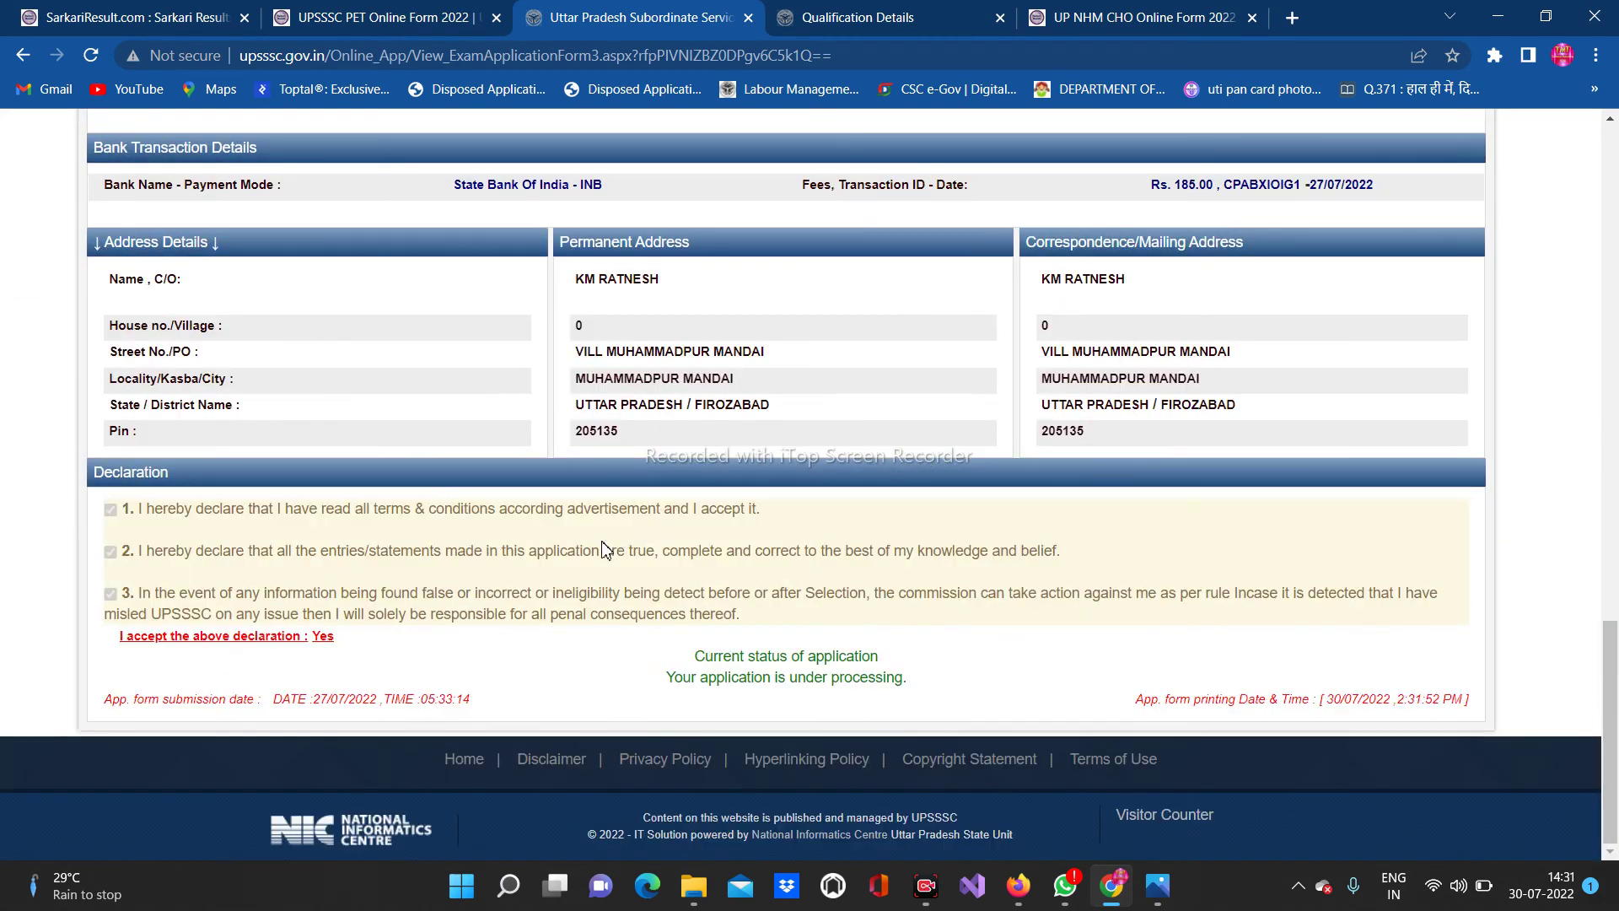
scroll(854, 472, "up", 20)
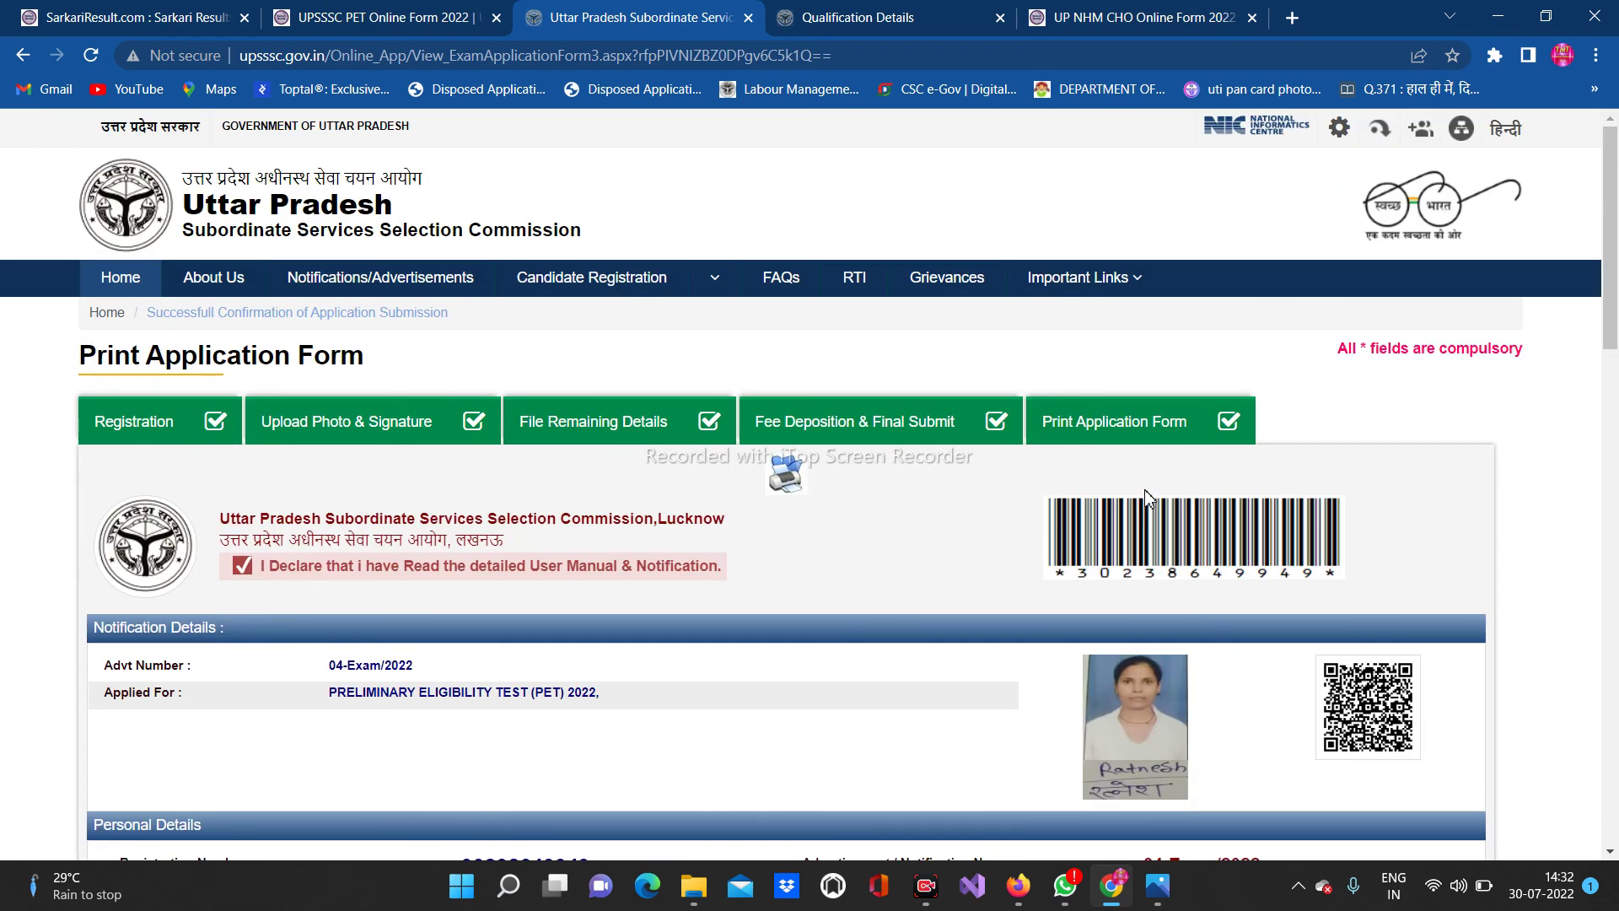
scroll(1038, 583, "down", 5)
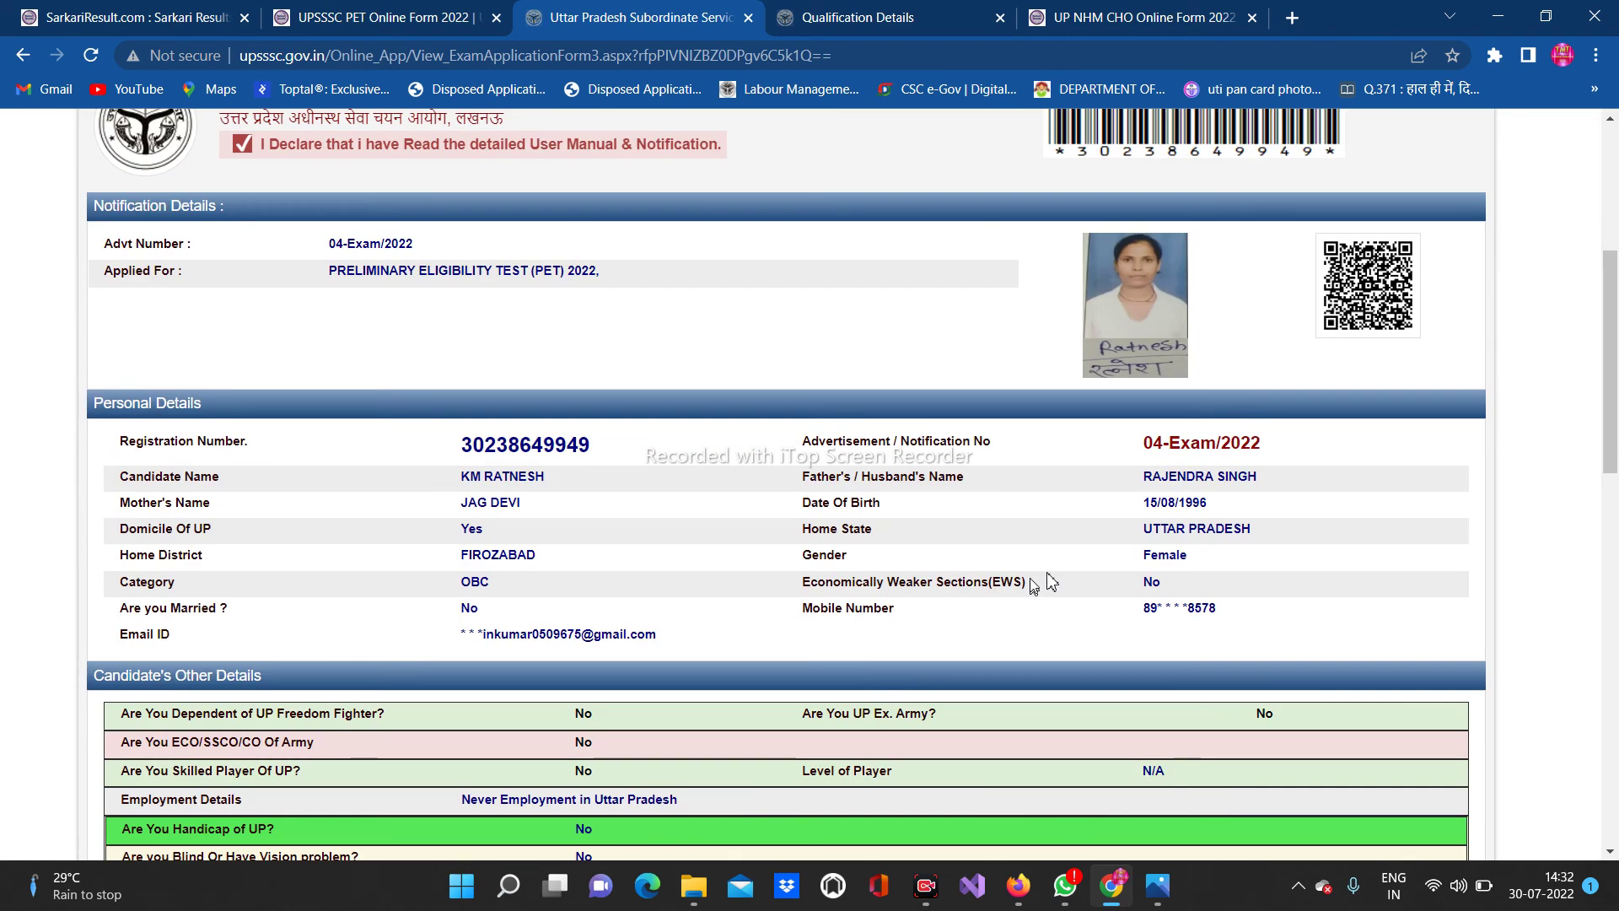
scroll(1088, 574, "up", 5)
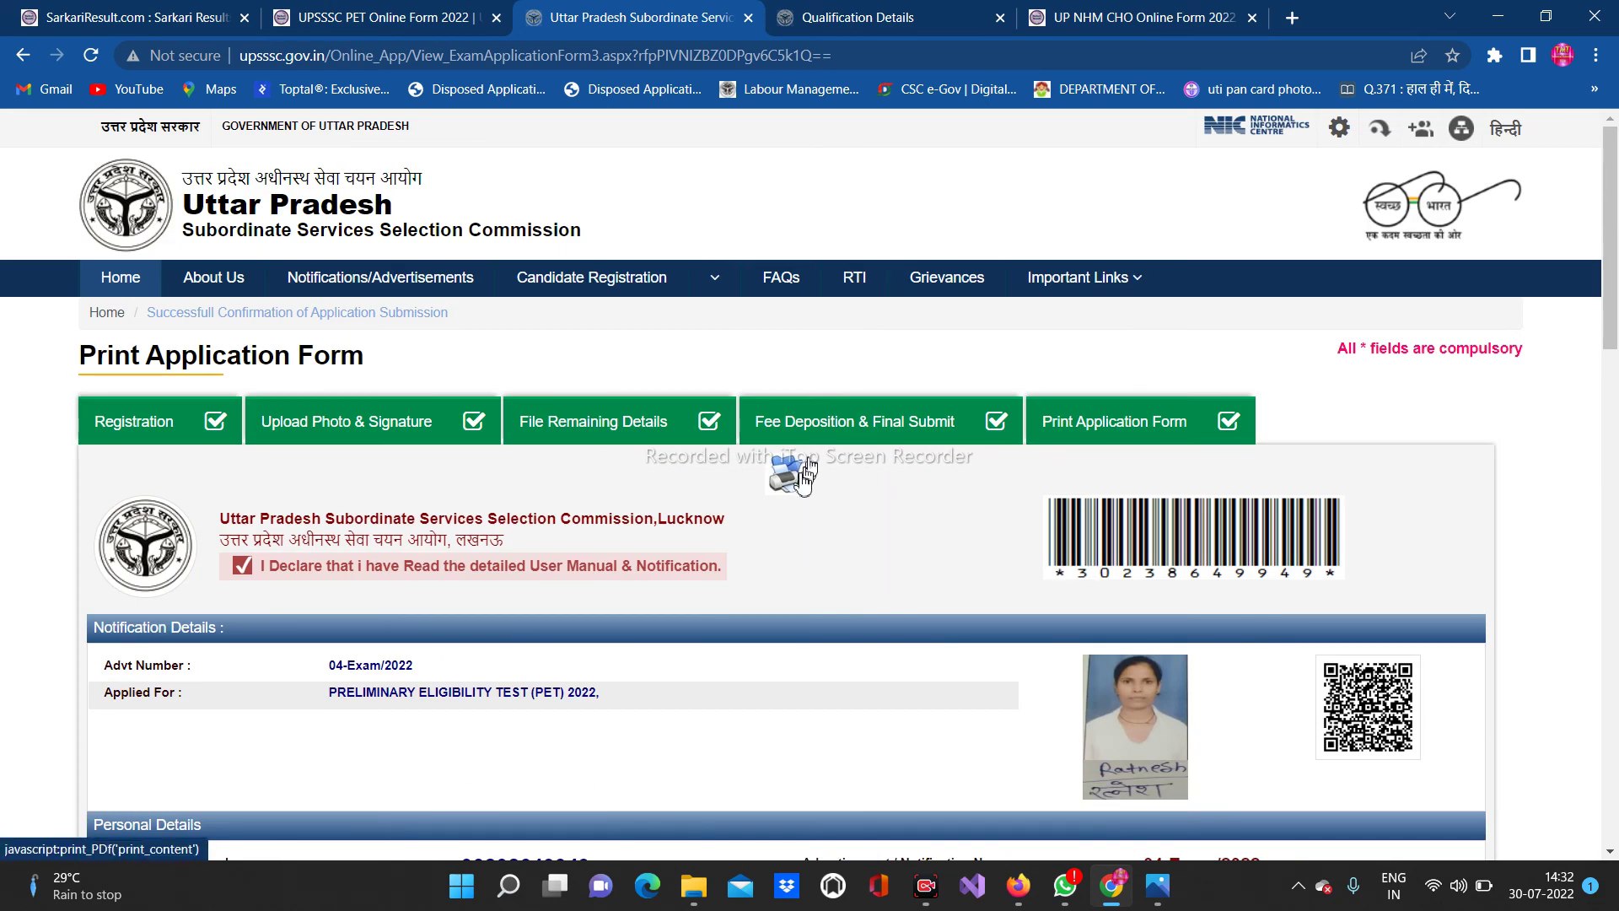
Print the application form to Save as PDF, keeping the default file name in Downloads
left_click(789, 478)
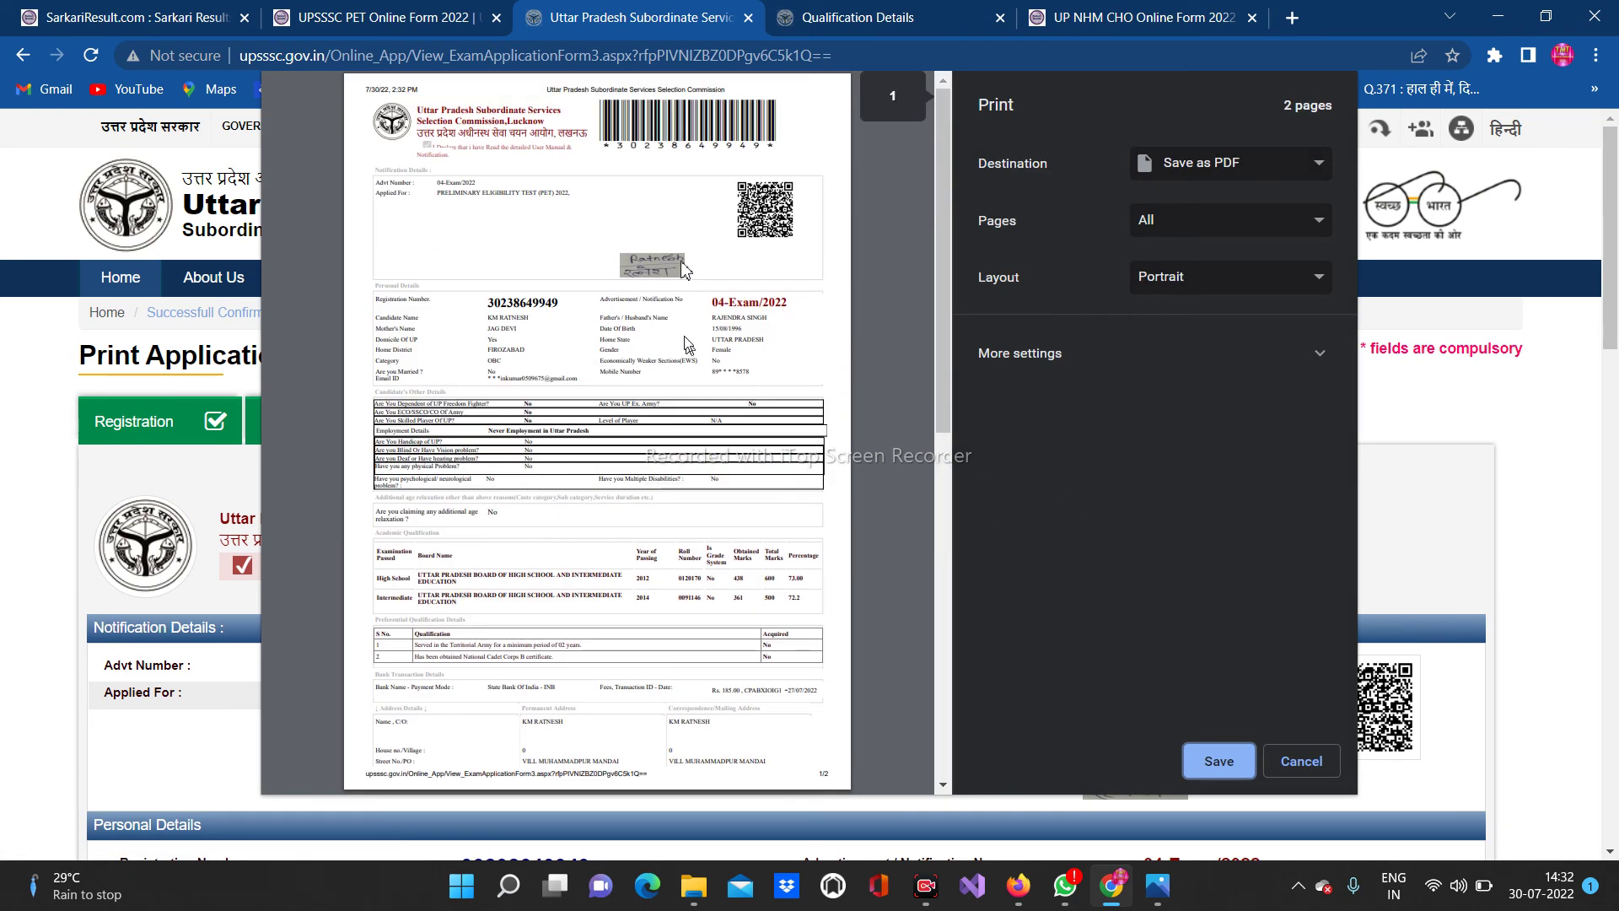
scroll(682, 233, "down", 10)
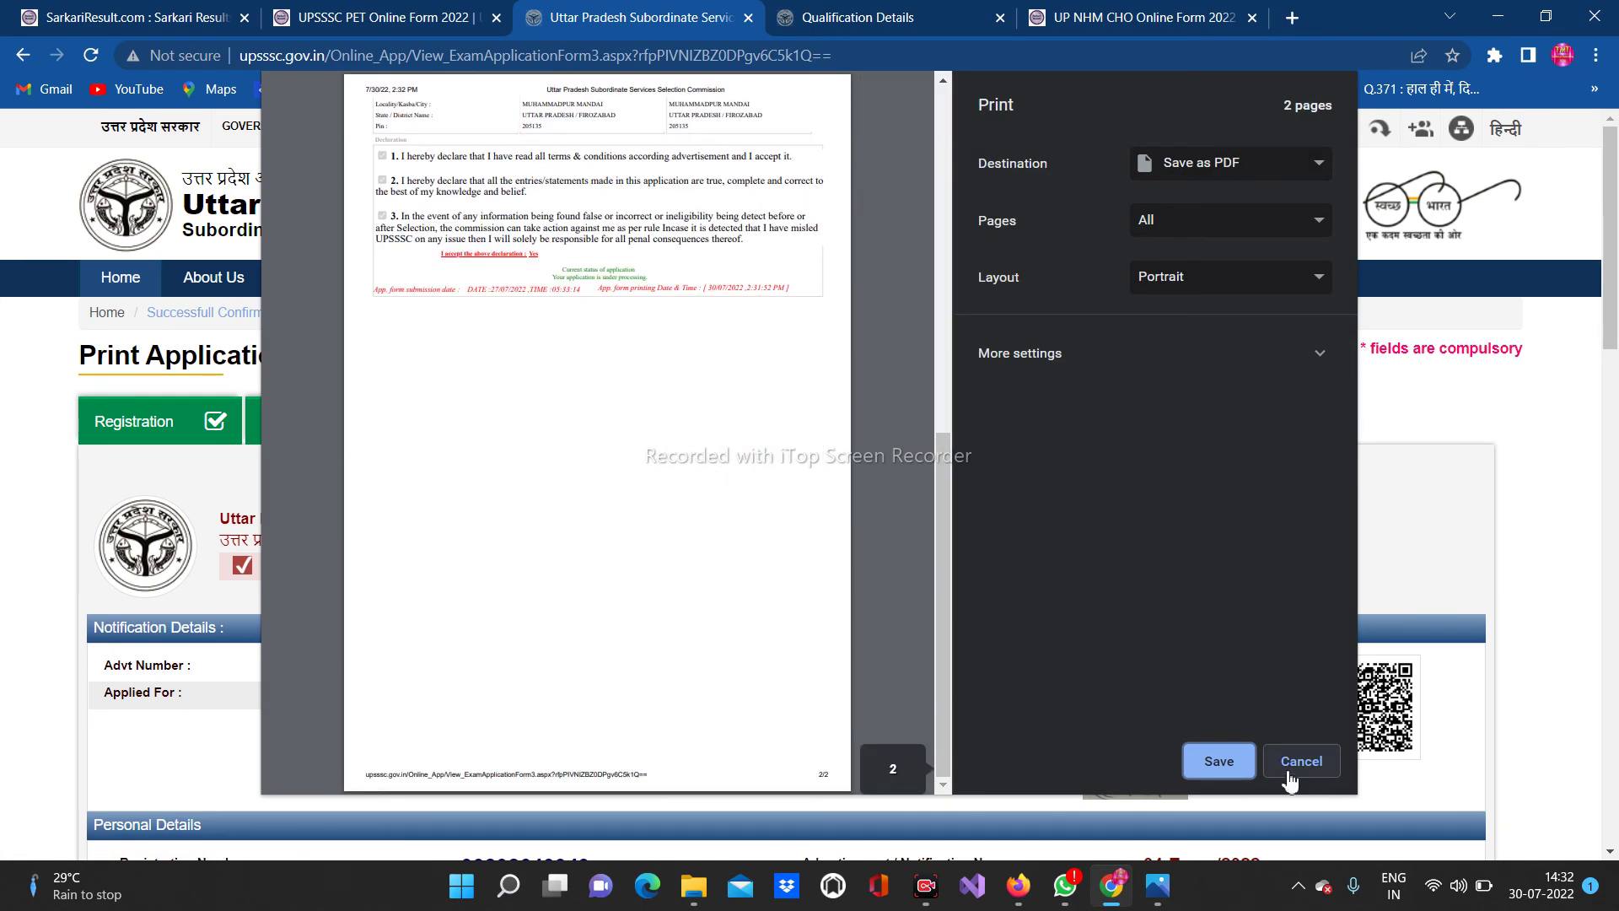
left_click(1241, 769)
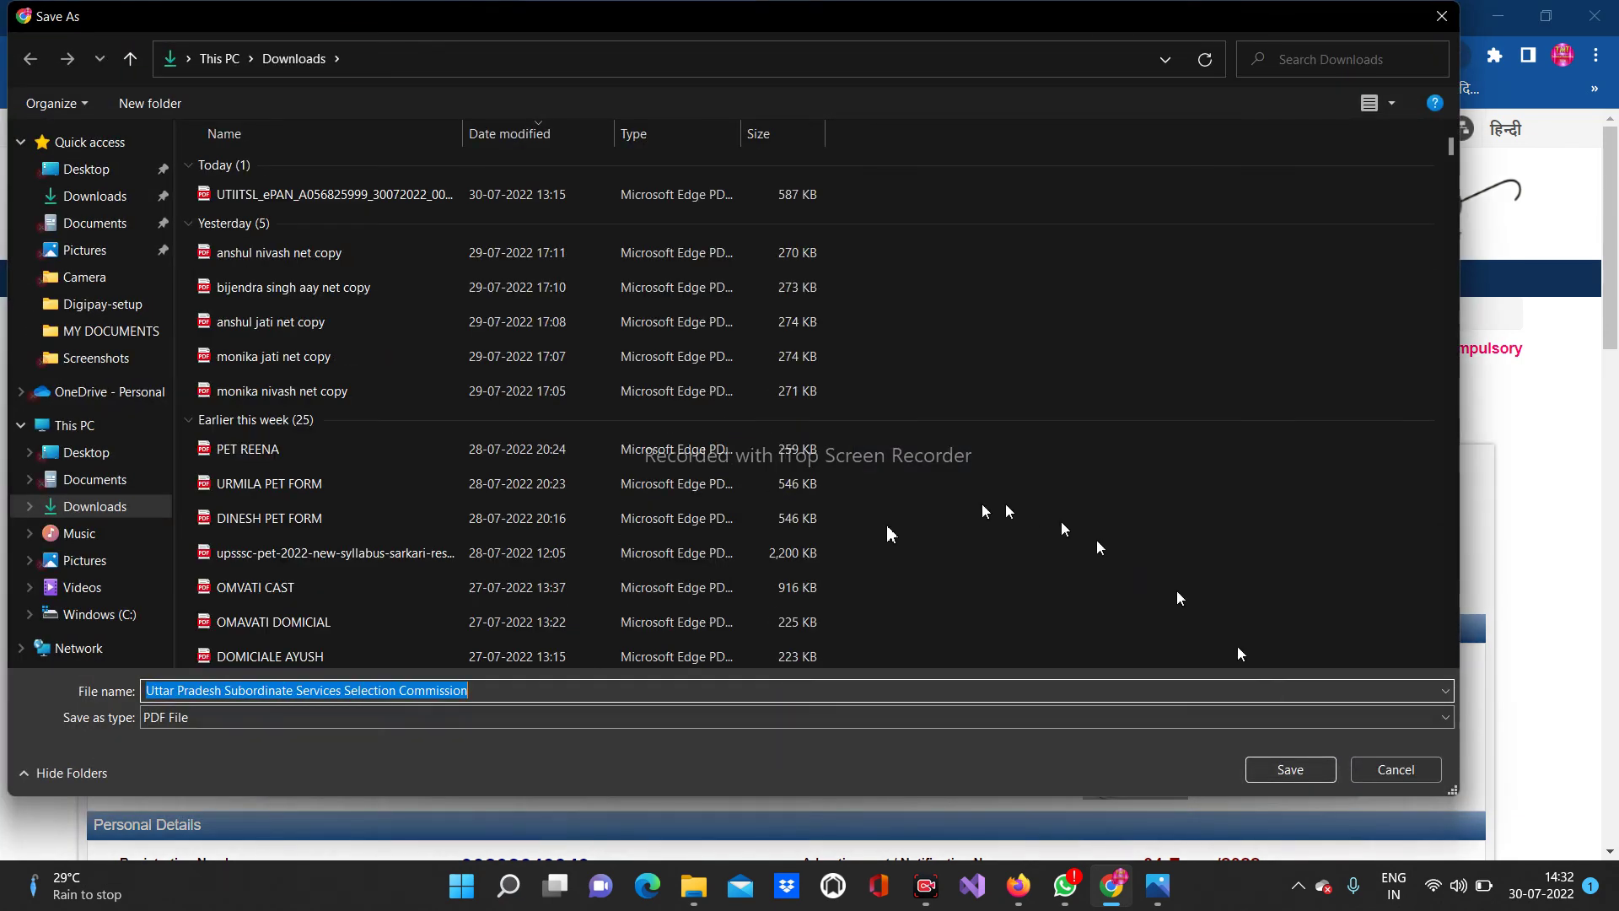
left_click(1310, 771)
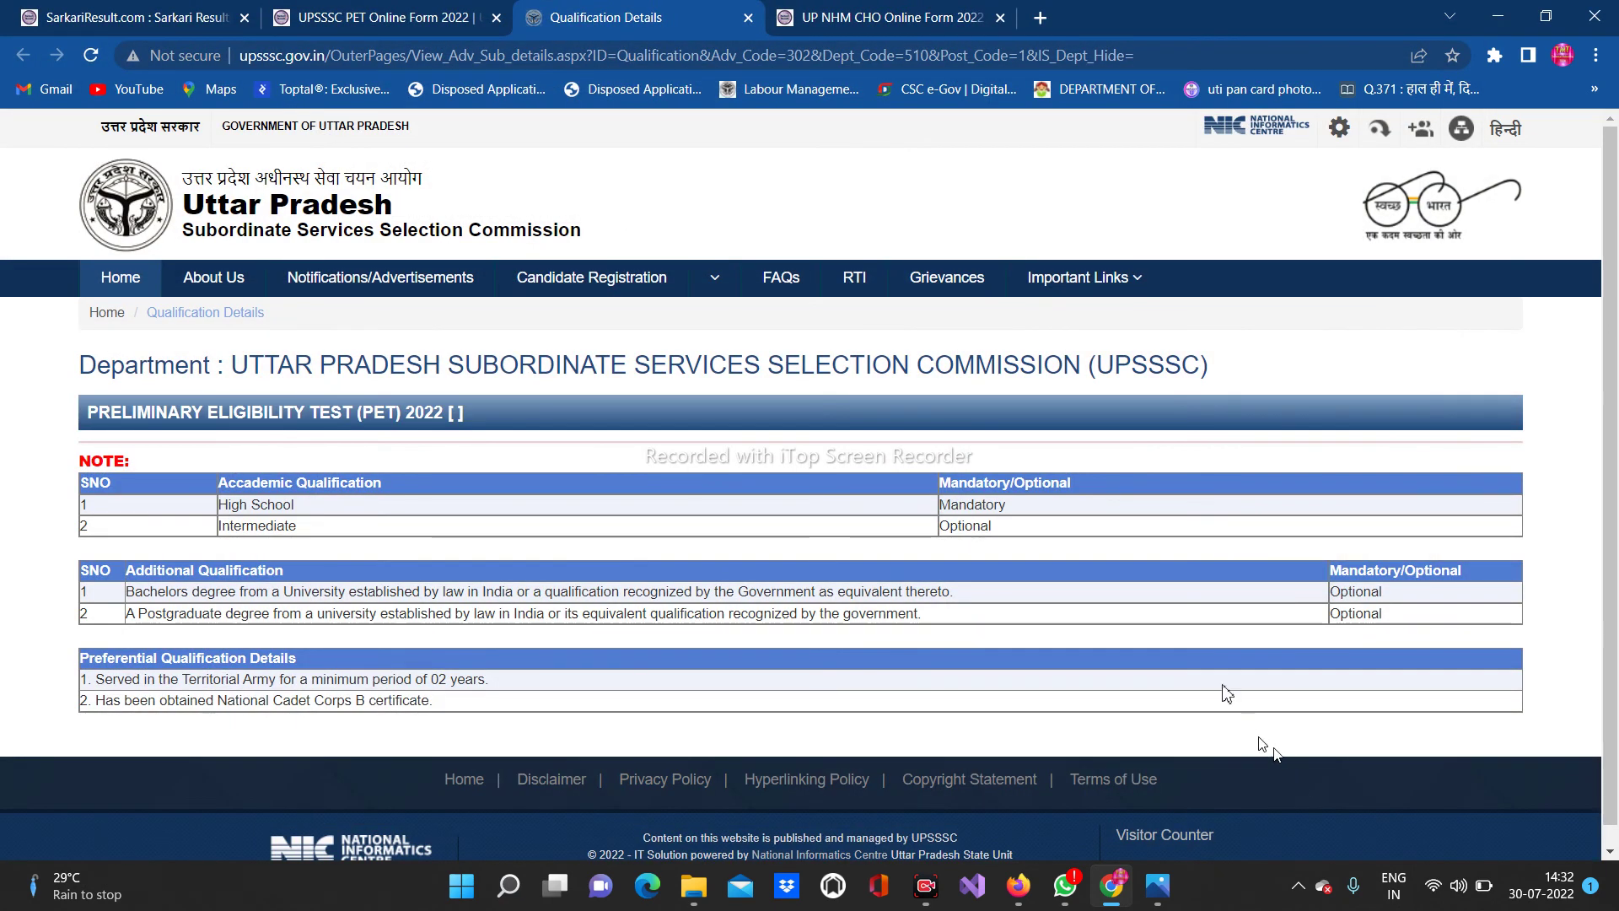
scroll(1015, 564, "down", 1)
scroll(1014, 563, "up", 1)
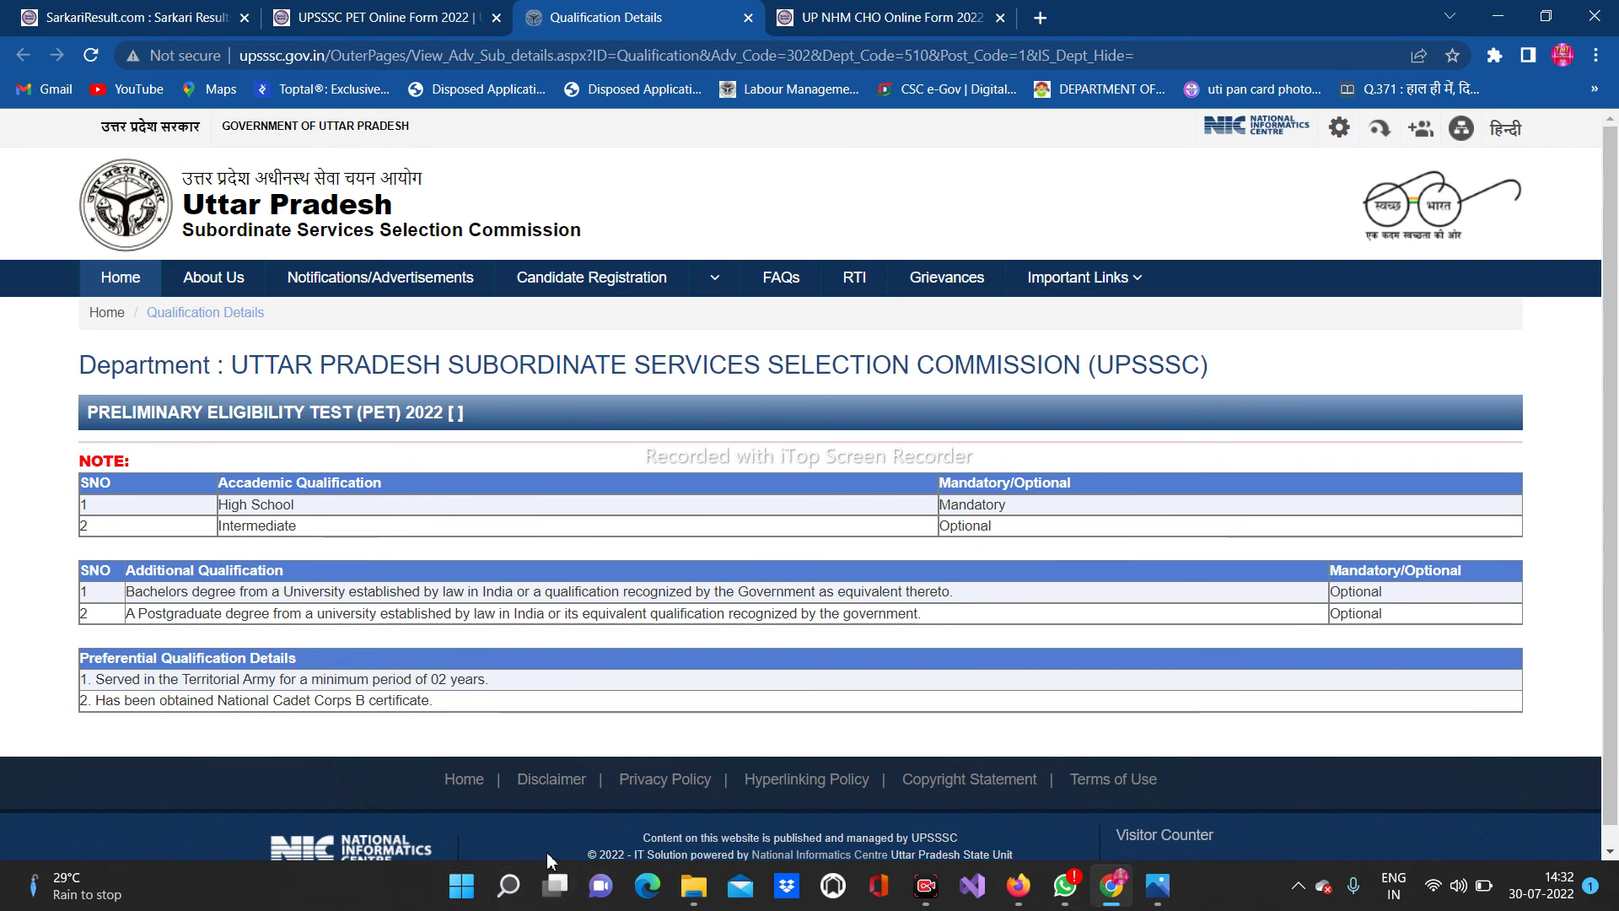
Open the saved application form PDF from File Explorer in Edge
left_click(693, 885)
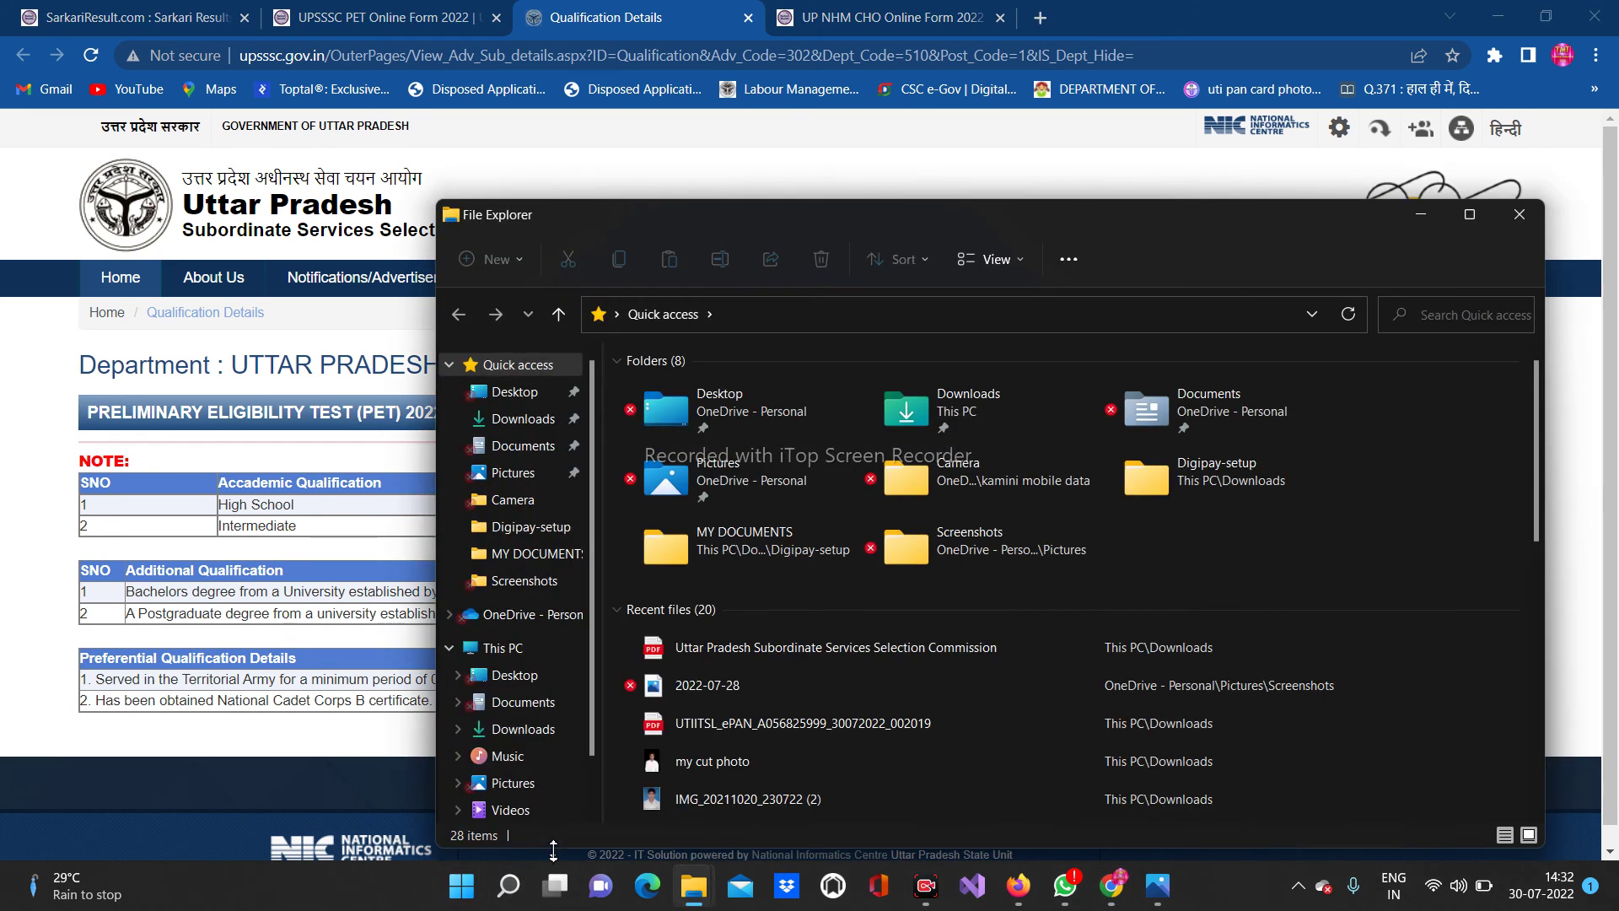
left_click(842, 648)
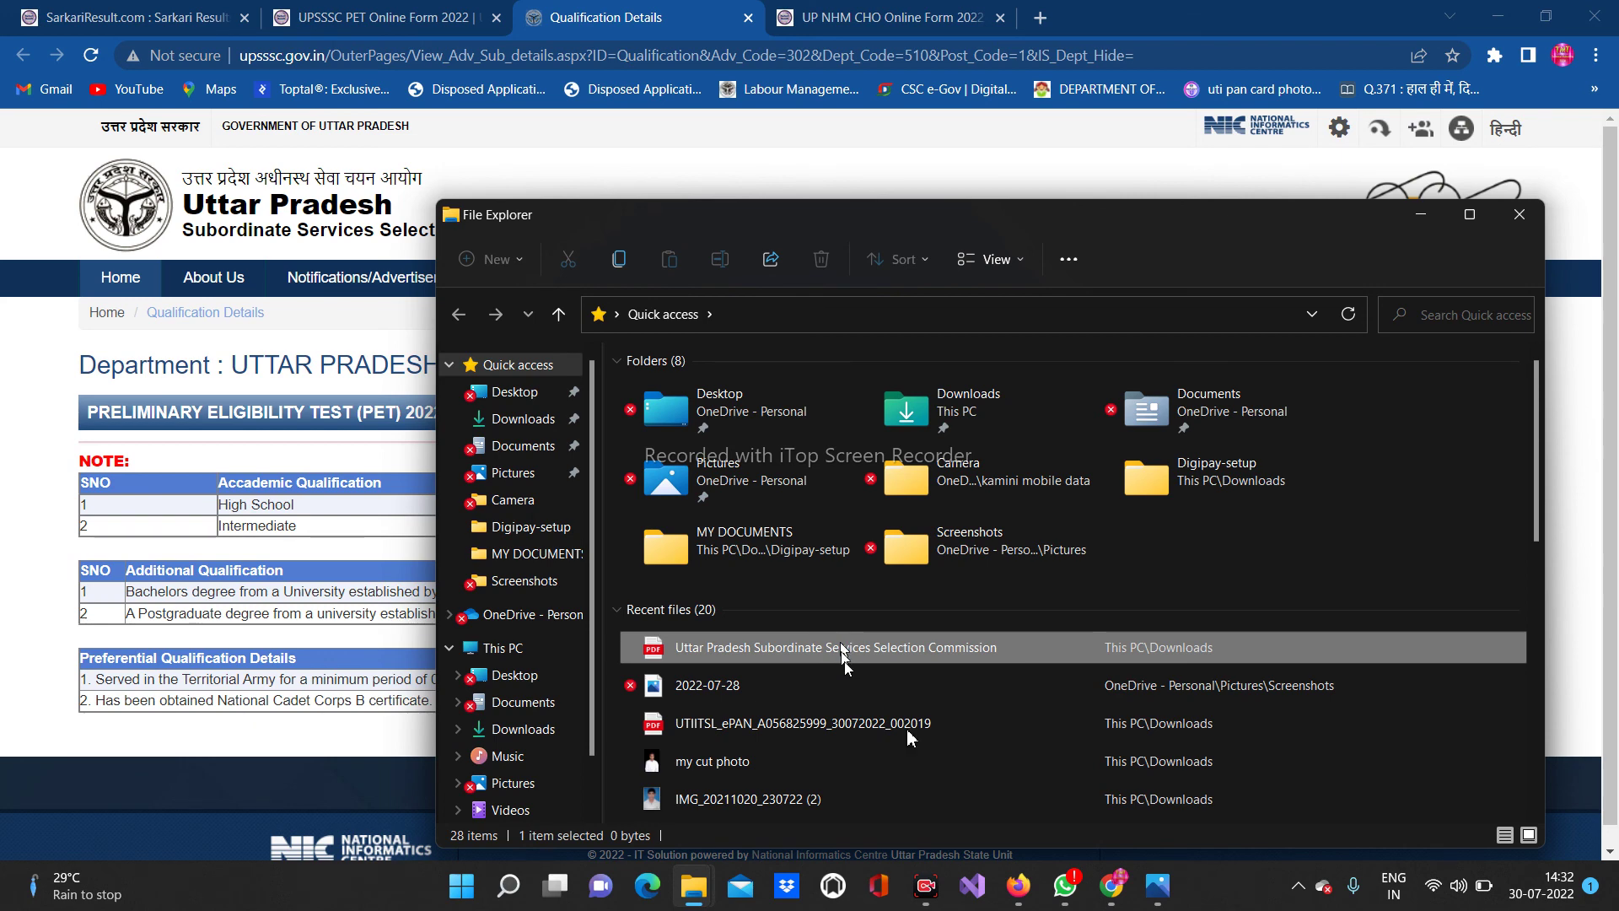
double_click(841, 648)
scroll(799, 458, "down", 1)
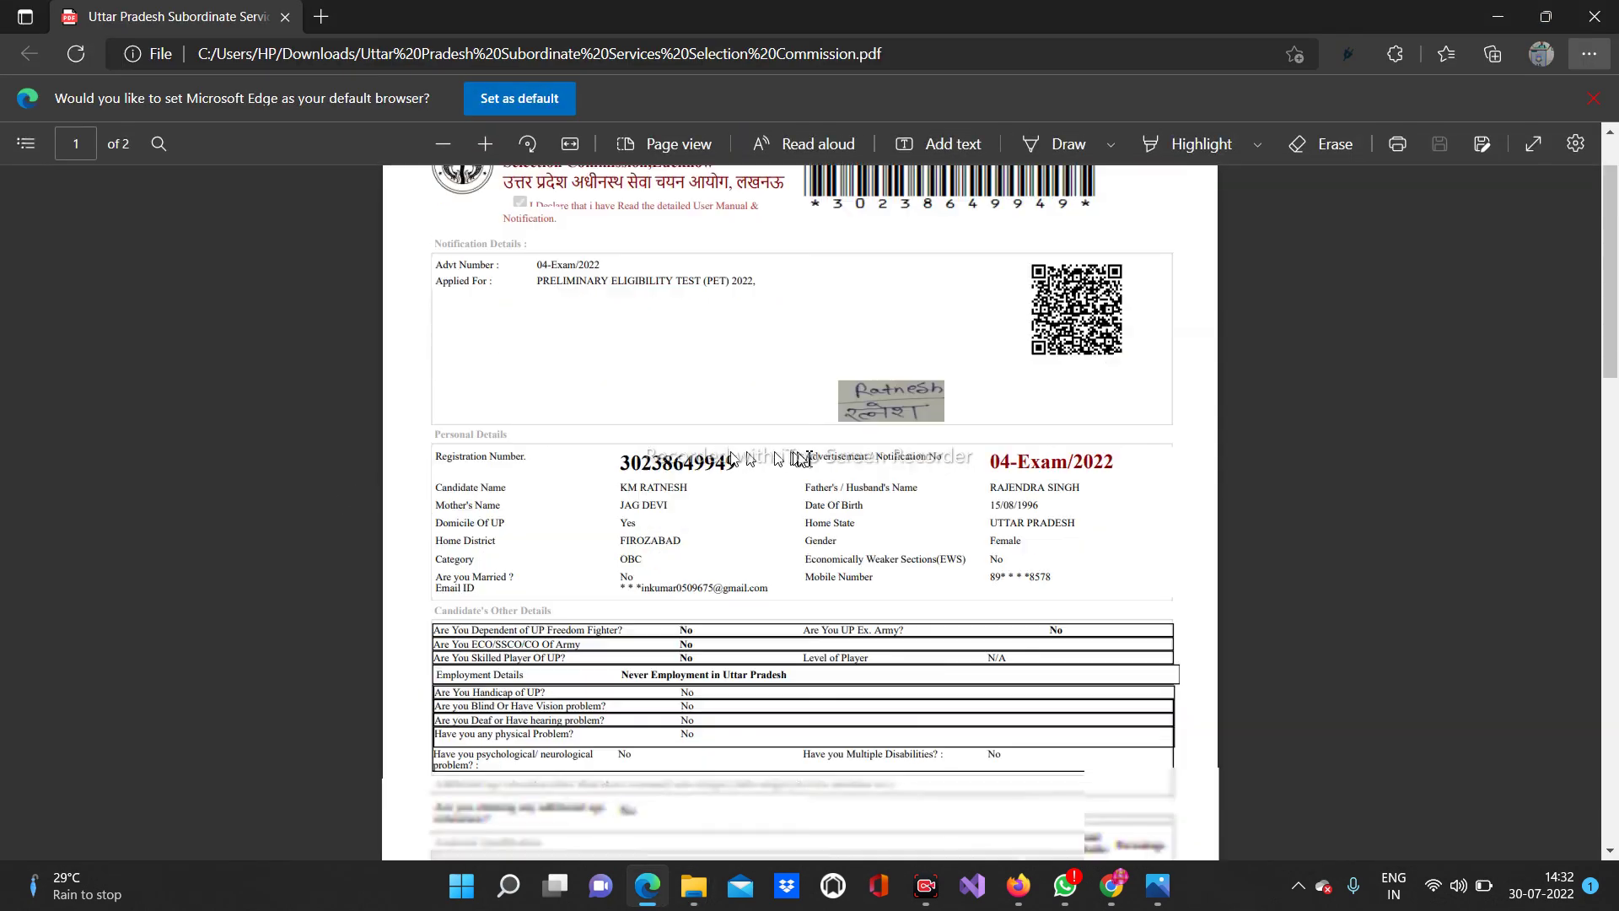
scroll(844, 472, "down", 4)
scroll(1048, 481, "up", 5)
Bring up the PDF's print settings in Edge, then minimize Edge
left_click(1397, 144)
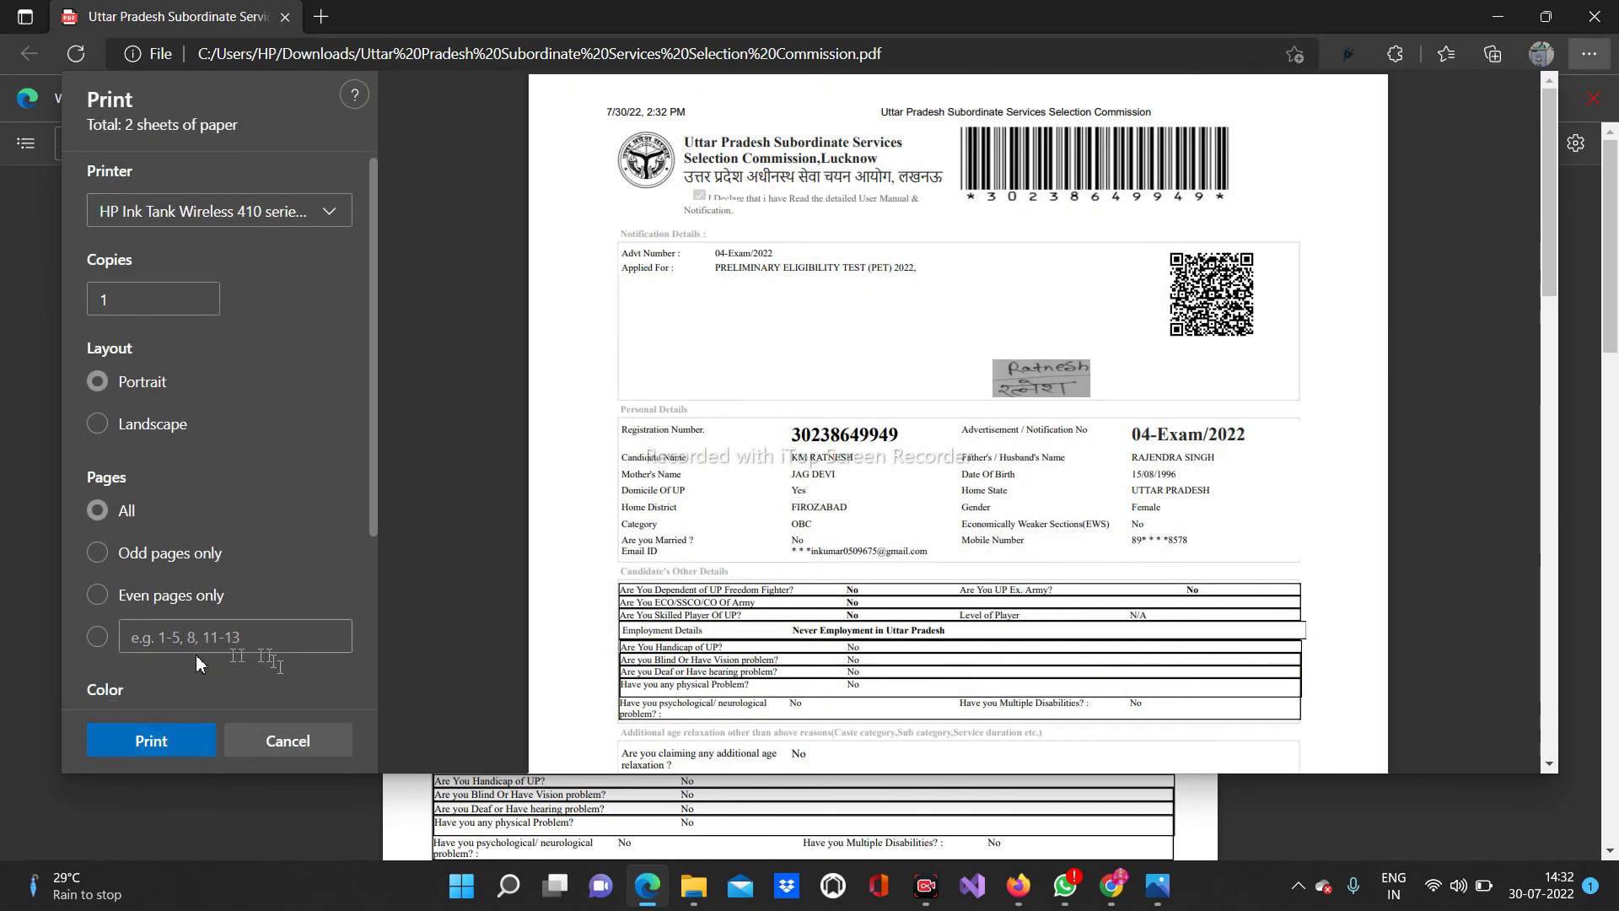
scroll(196, 655, "down", 2)
scroll(995, 496, "down", 8)
scroll(995, 496, "down", 7)
scroll(1005, 500, "up", 15)
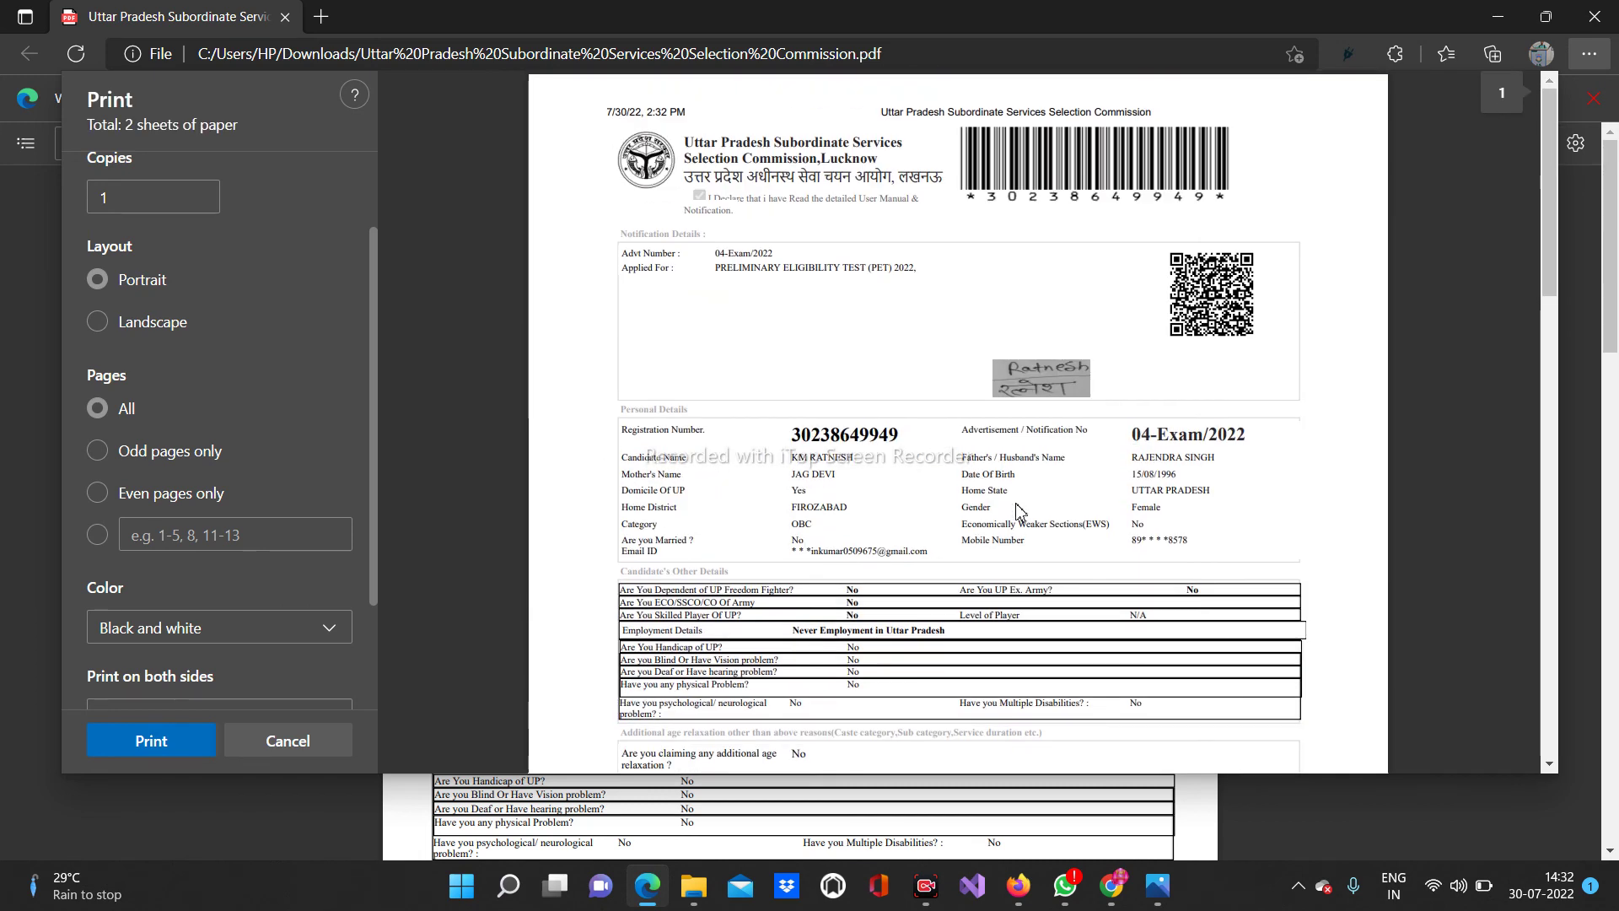
scroll(1018, 509, "down", 5)
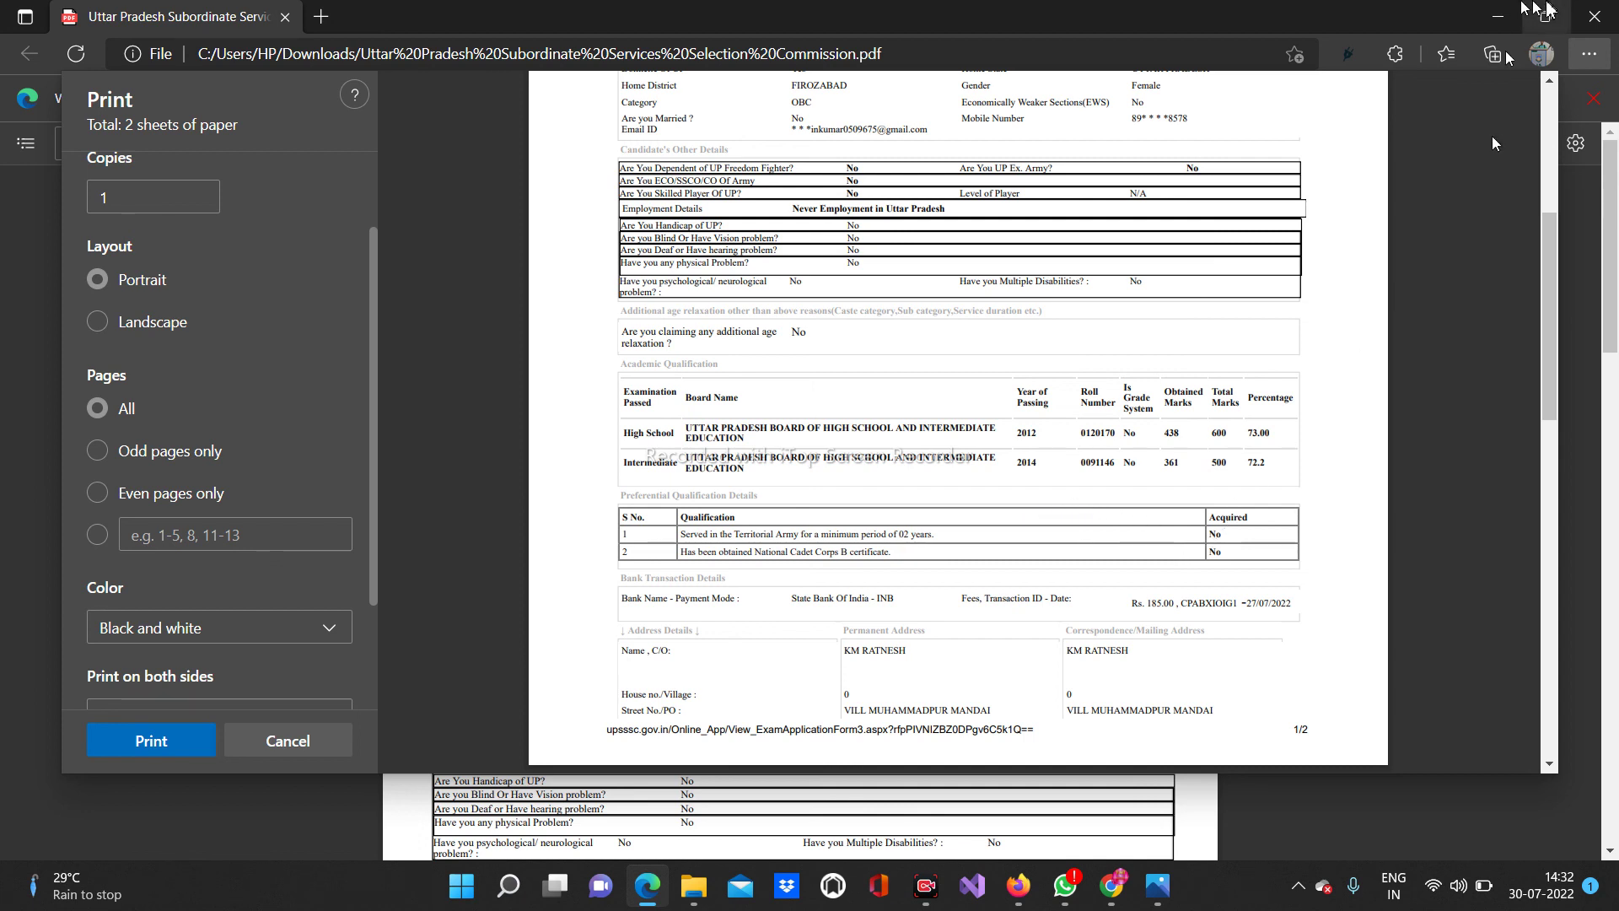
left_click(1498, 16)
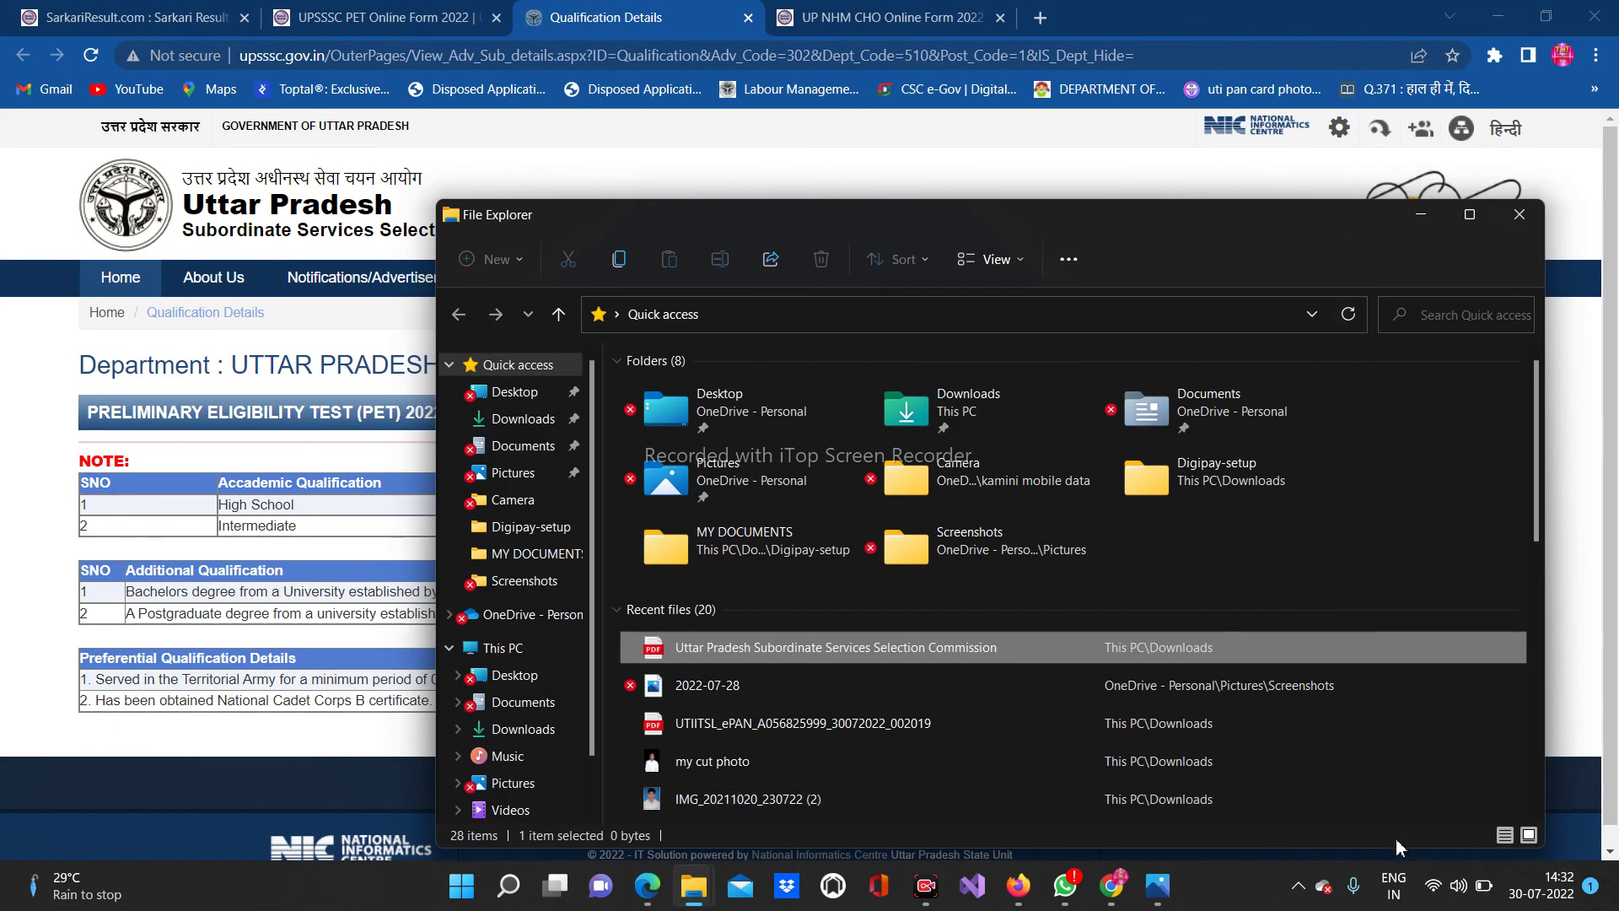